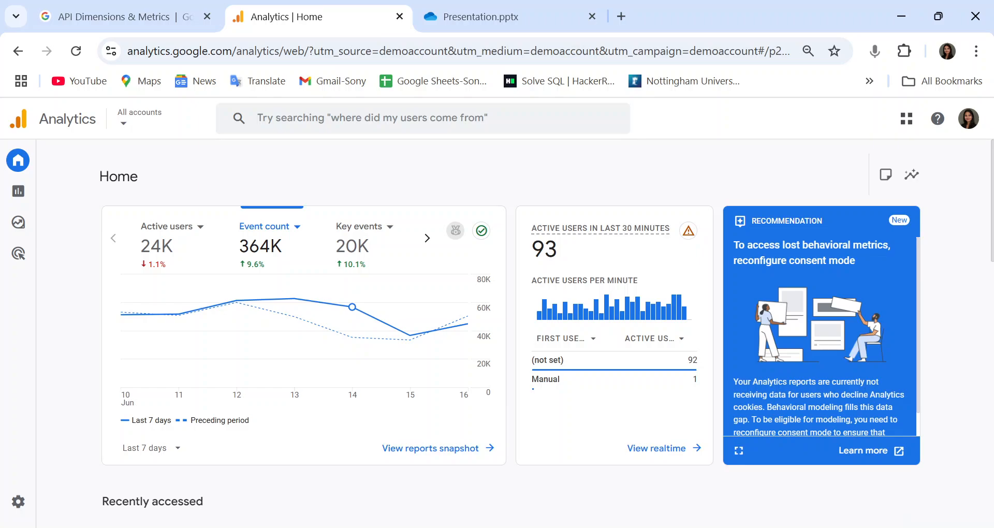
Review the engagement research question in the PowerPoint presentation and return to Google Analytics
click(542, 13)
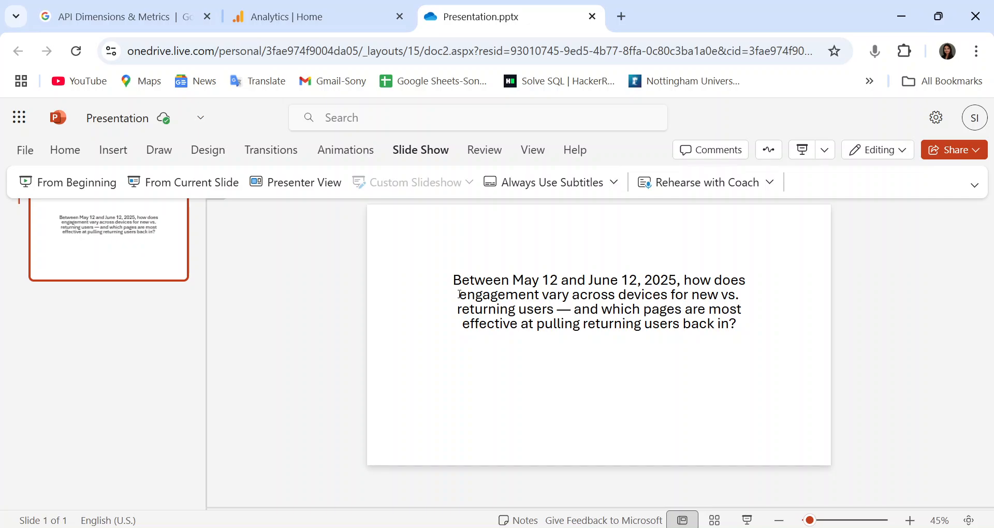
click(317, 9)
Go to the Explorations area and open its template gallery
mouse_move(41, 222)
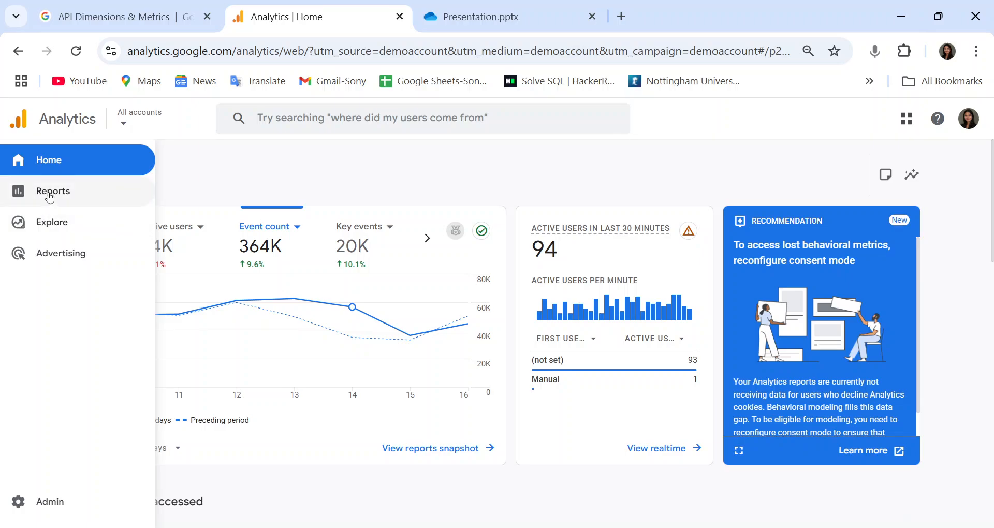
click(47, 231)
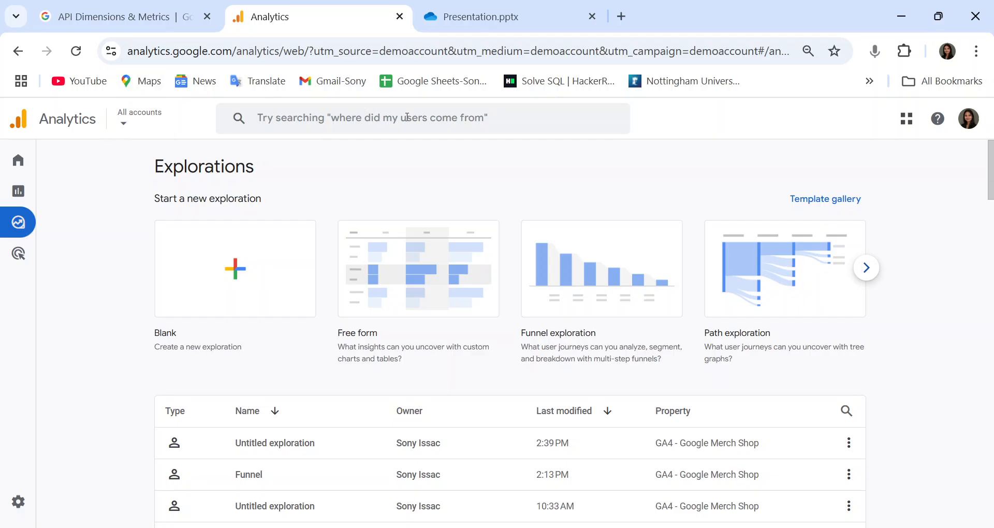
click(809, 204)
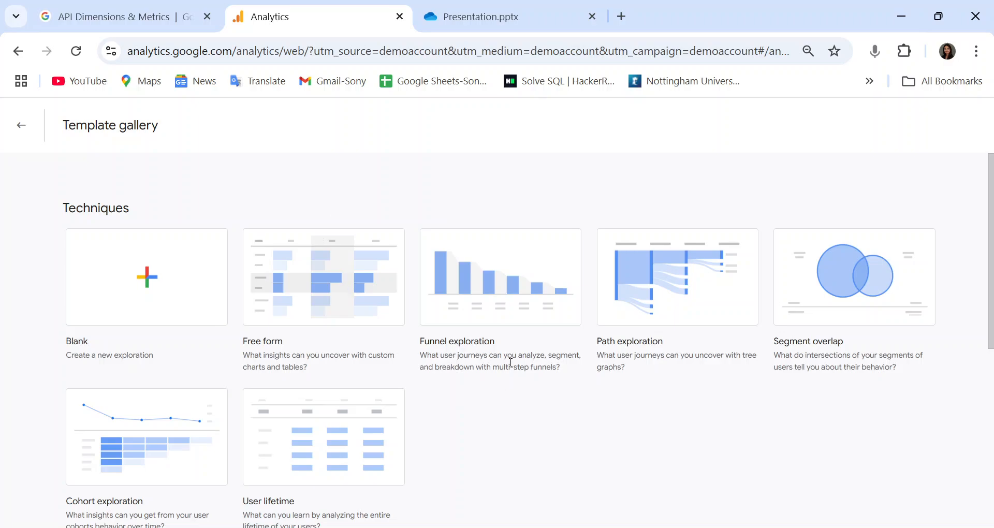
Examine the exploration techniques in the template gallery, including path exploration, segment overlap, cohort exploration and free form
scroll(511, 362, down, 1)
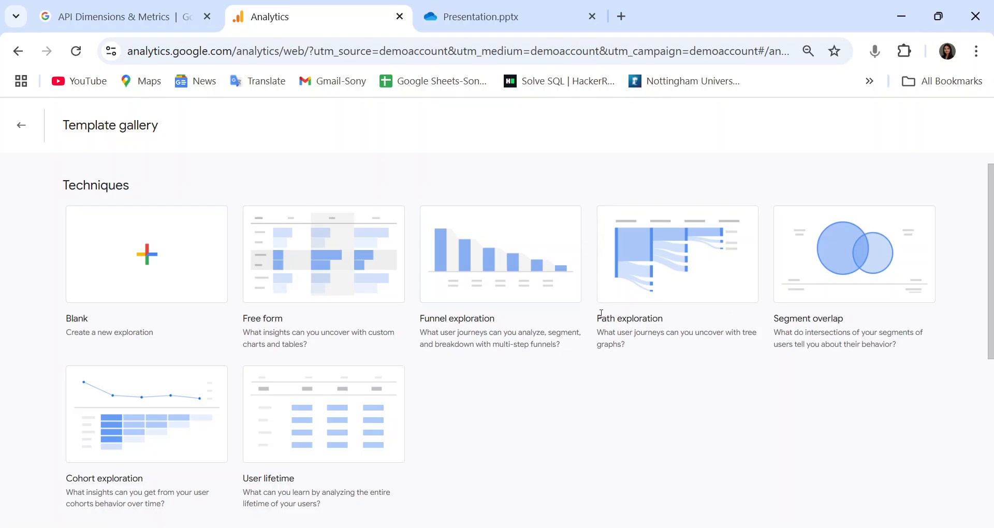
drag(601, 313, 639, 354)
click(639, 354)
drag(639, 354, 601, 314)
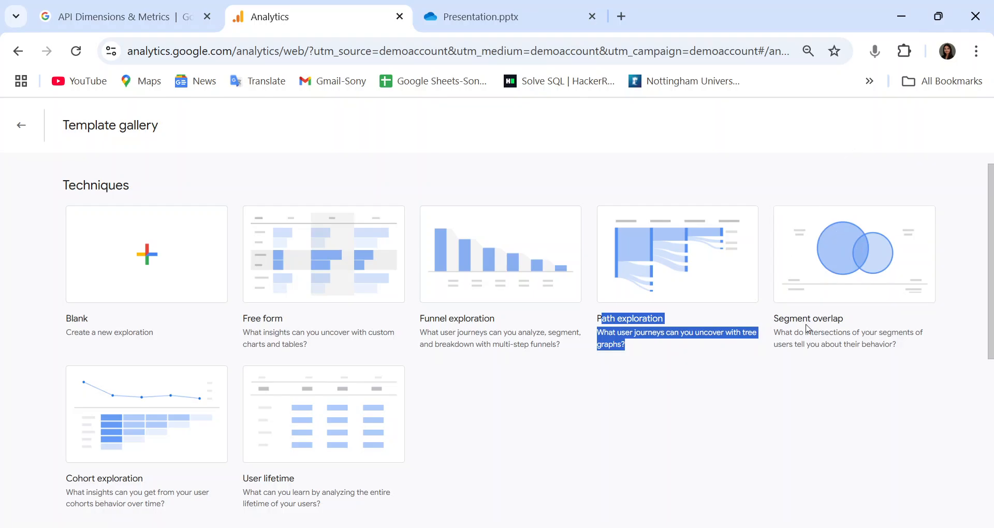
click(791, 318)
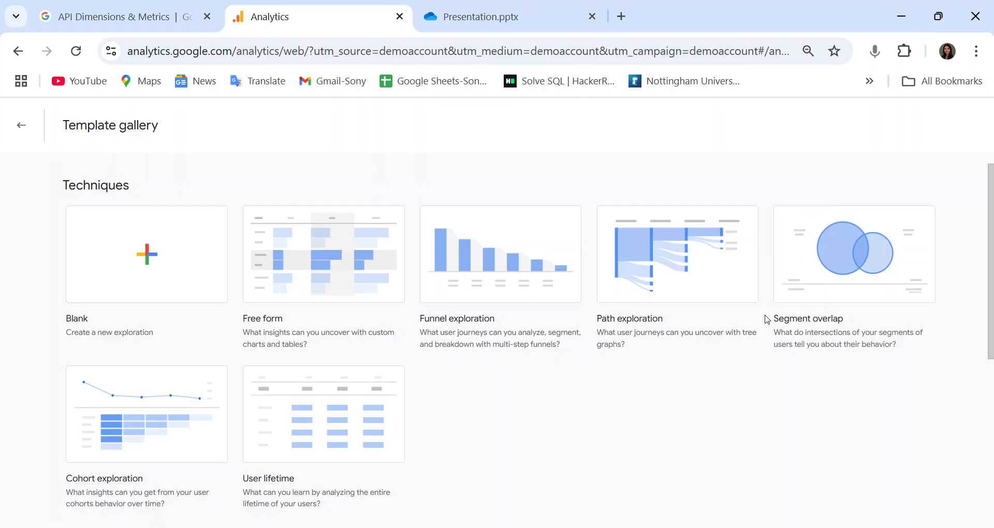
drag(767, 319, 915, 348)
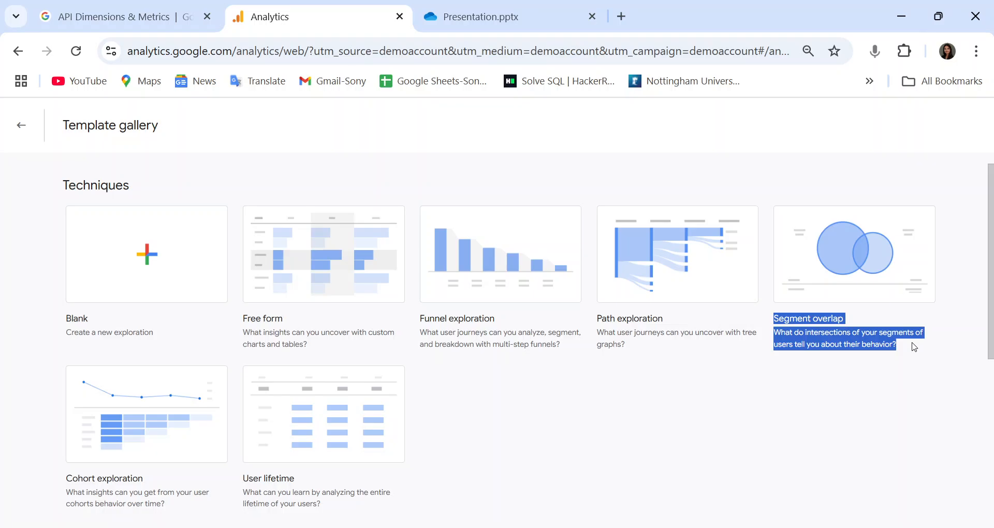
click(893, 344)
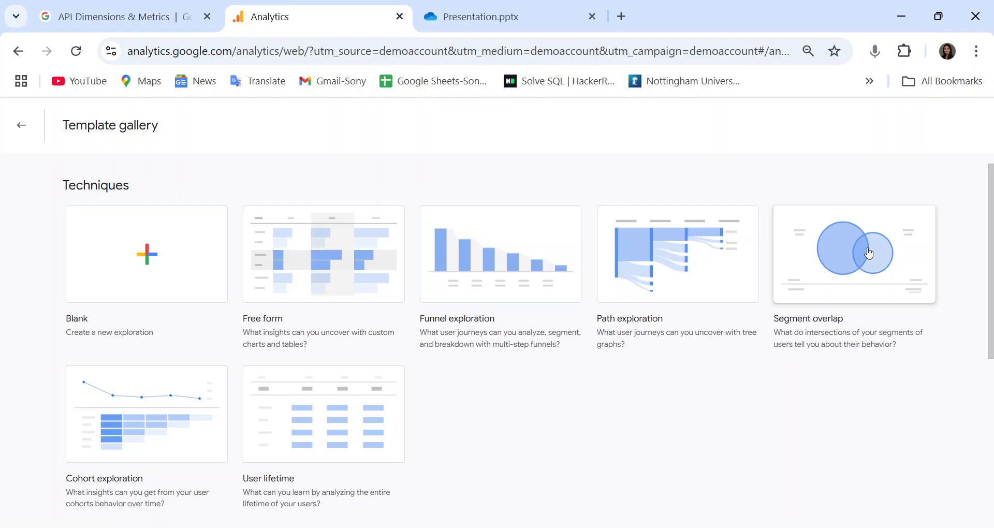
scroll(859, 313, down, 1)
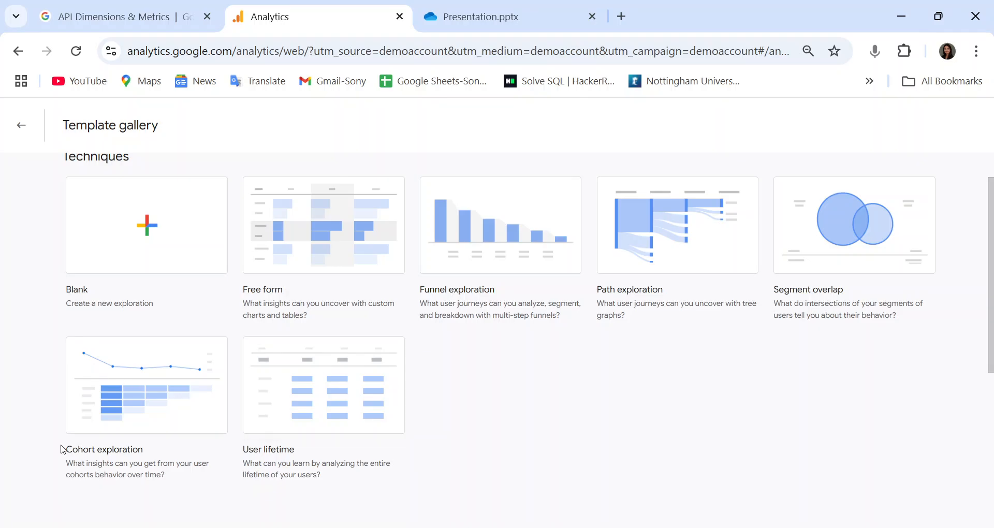
drag(63, 448, 172, 481)
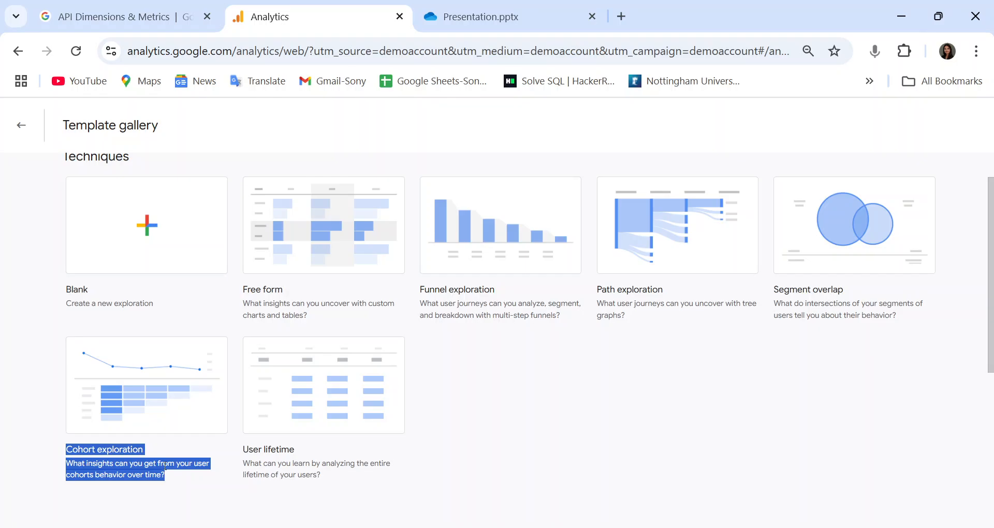
click(165, 465)
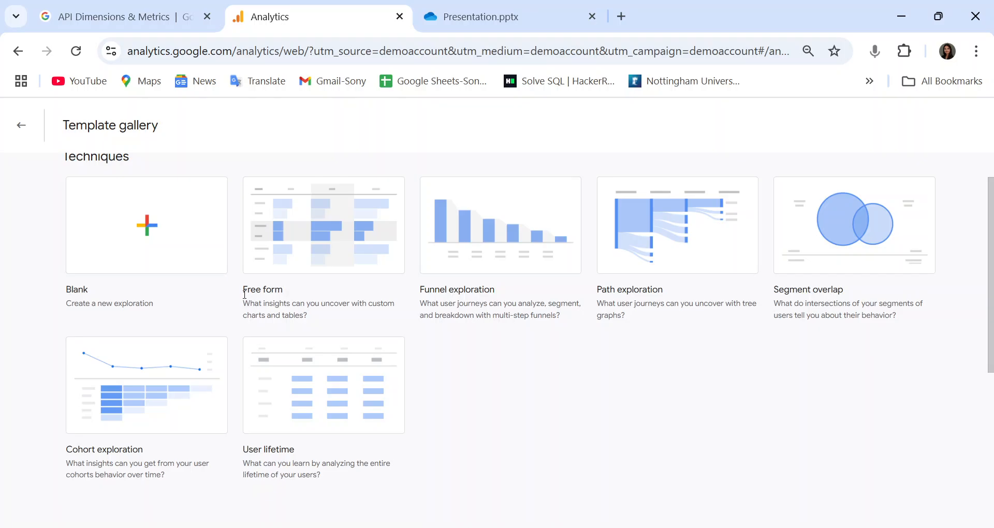
drag(242, 288, 312, 327)
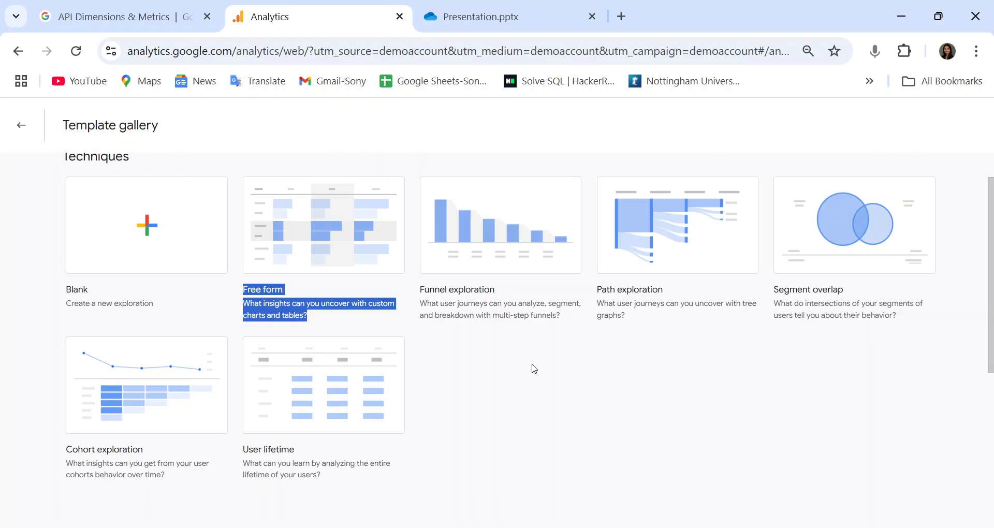
Create a blank exploration and set its custom date range to May 12 - Jun 12, 2025
click(163, 245)
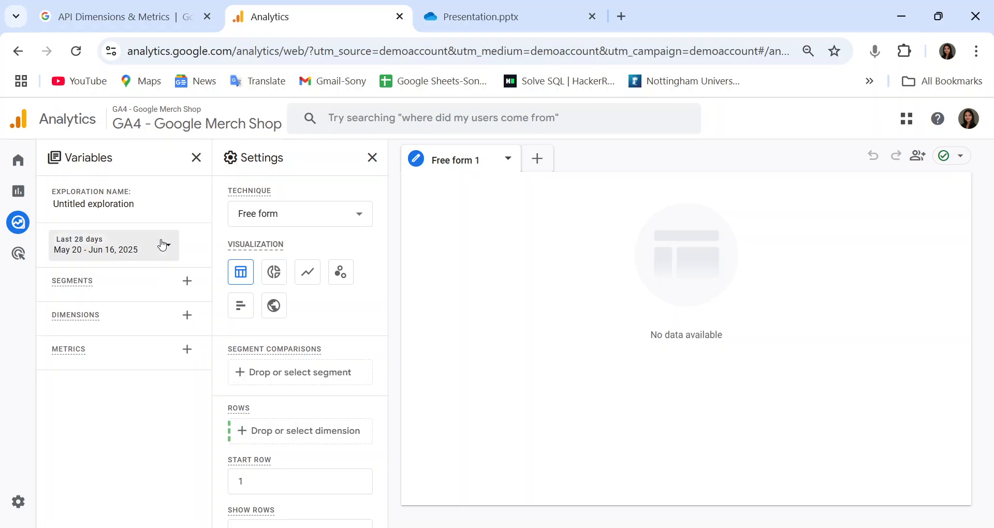
click(163, 245)
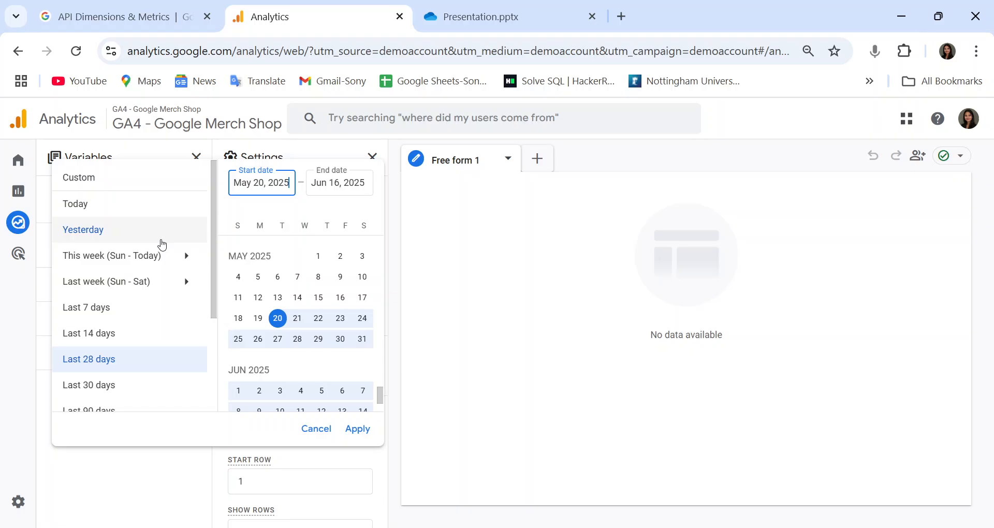
click(257, 297)
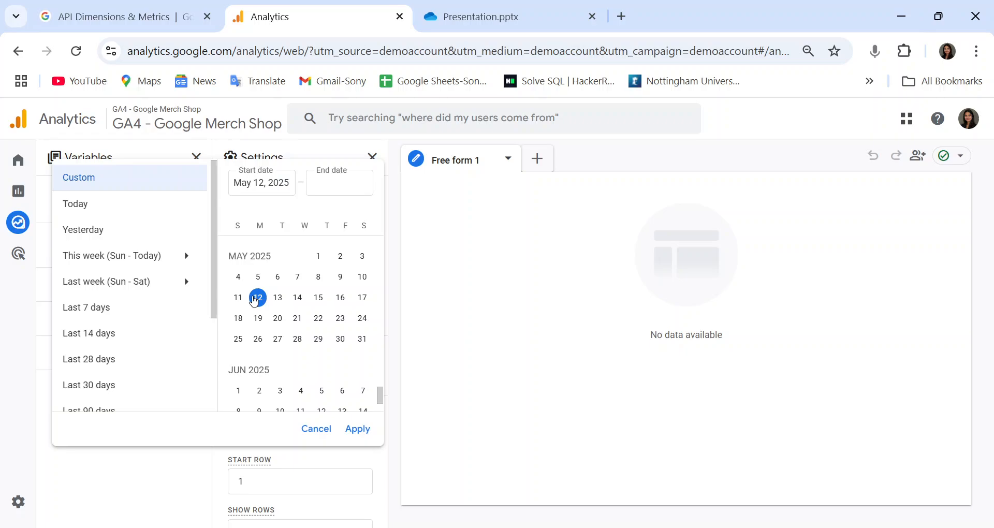
click(307, 407)
click(358, 429)
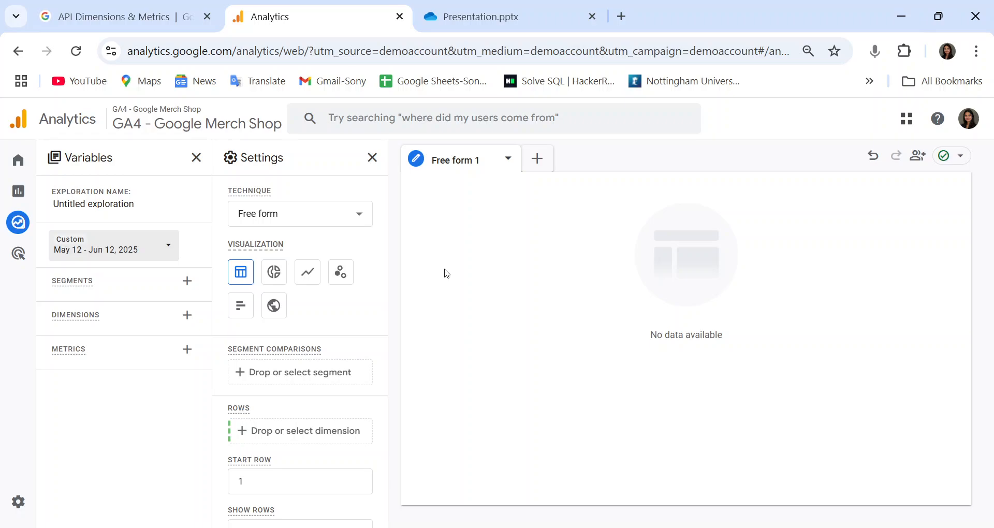
Rename the exploration as "New vs Returning Engagement - May to June"
double_click(126, 201)
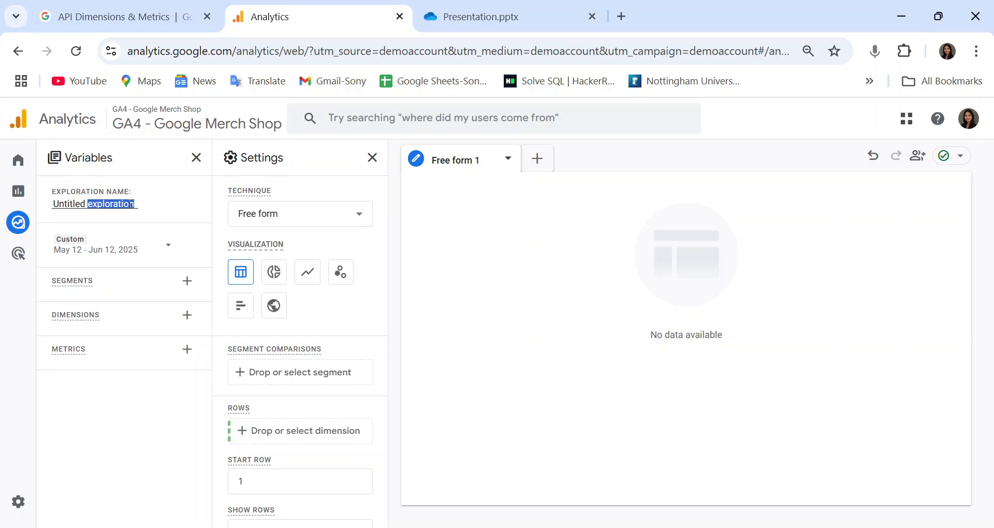
drag(131, 203, 61, 206)
text(New vs )
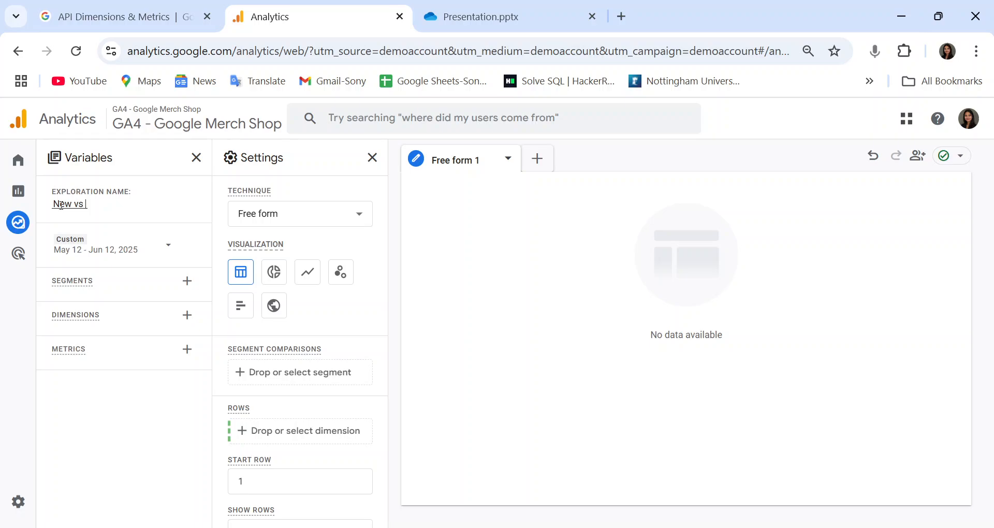
text(Returning)
text(gagemen)
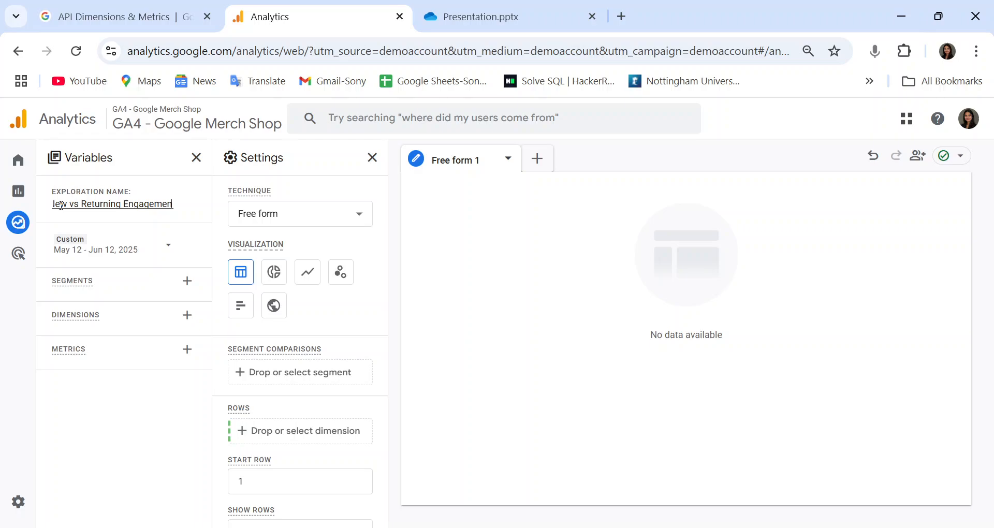
text(t - May to June)
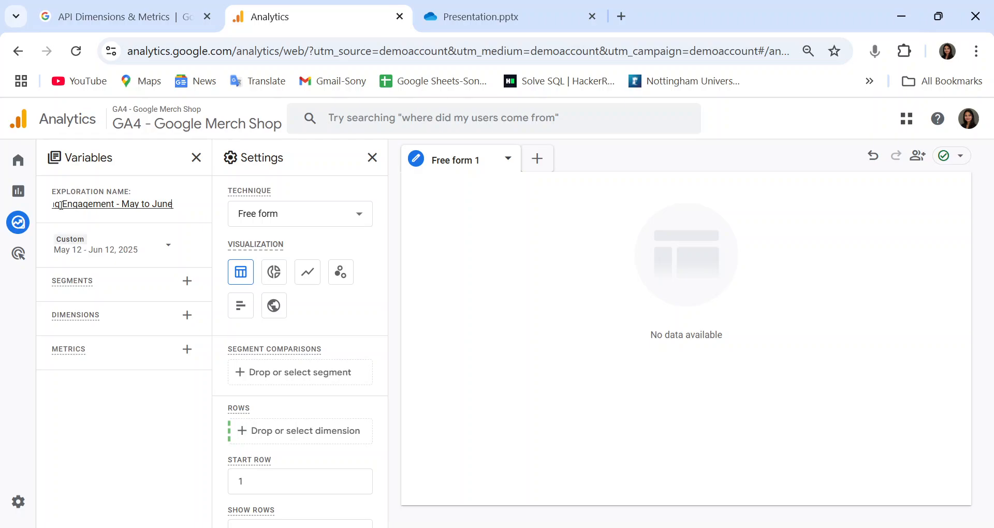
click(190, 432)
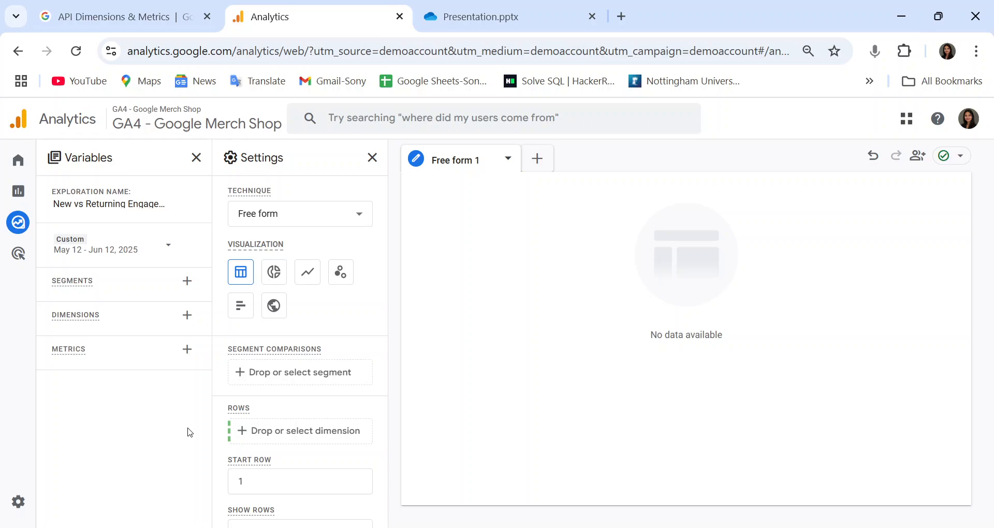
Set the free-form exploration's visualization to a donut chart
click(325, 215)
click(325, 217)
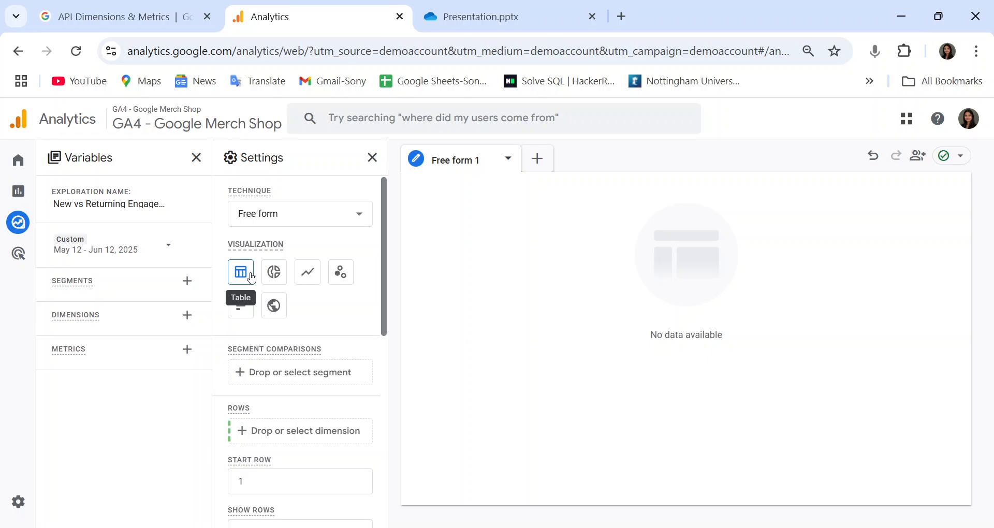
click(275, 275)
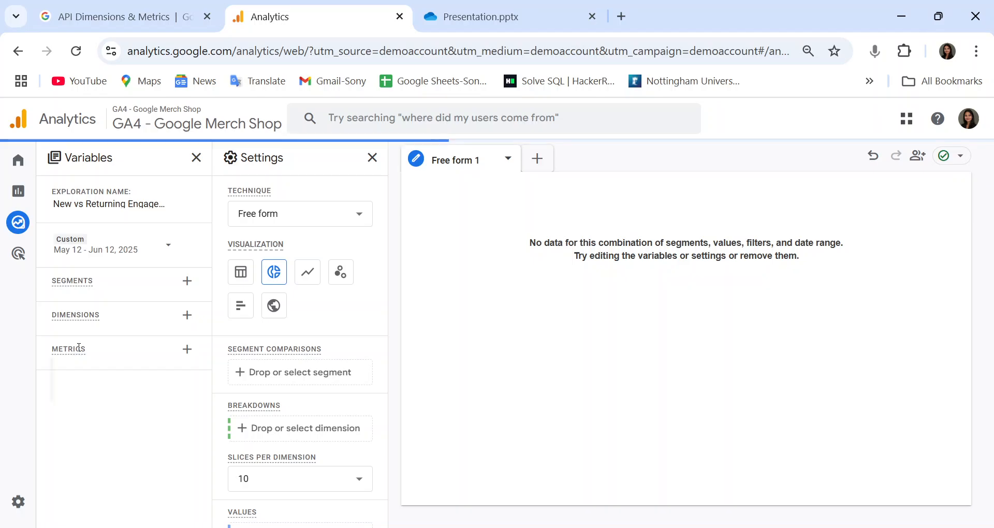
mouse_move(80, 347)
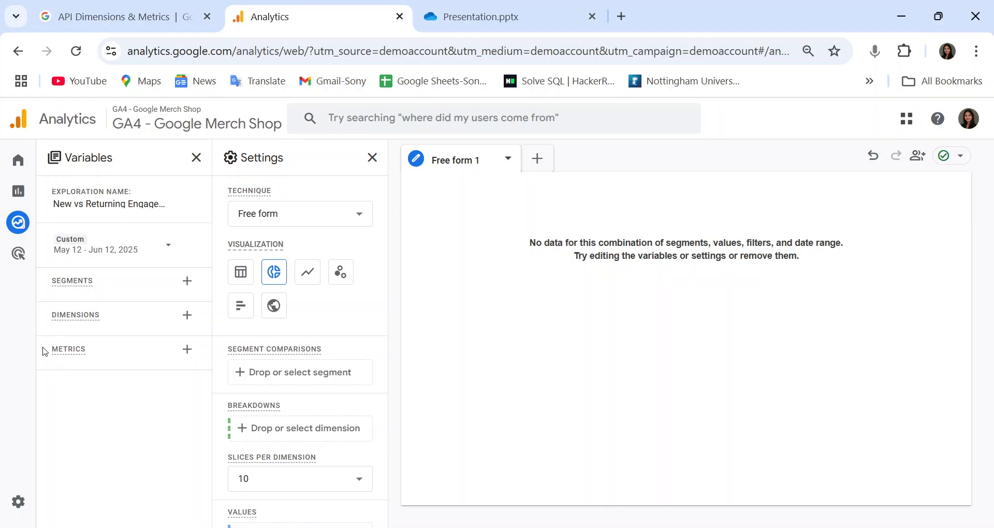
drag(53, 355, 107, 359)
click(105, 390)
drag(50, 318, 100, 321)
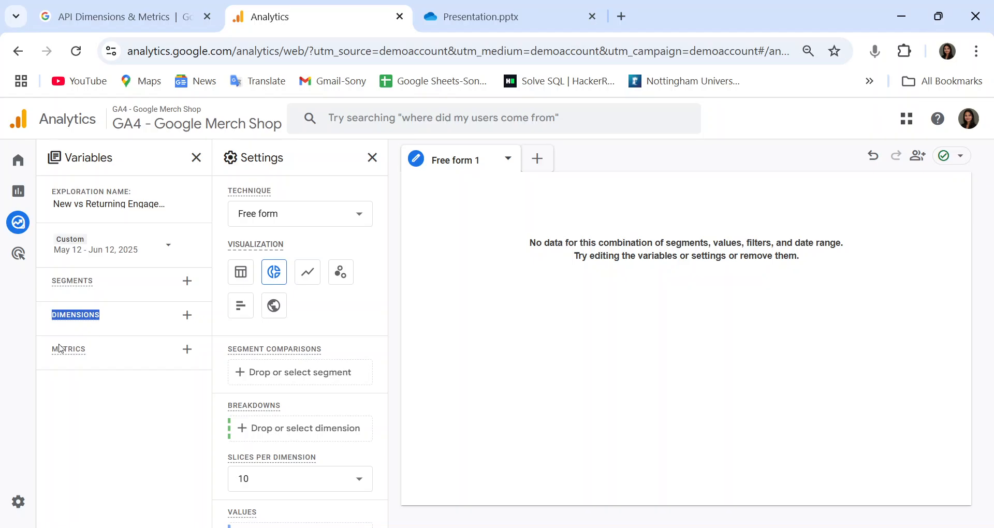
mouse_move(33, 355)
drag(47, 356, 164, 380)
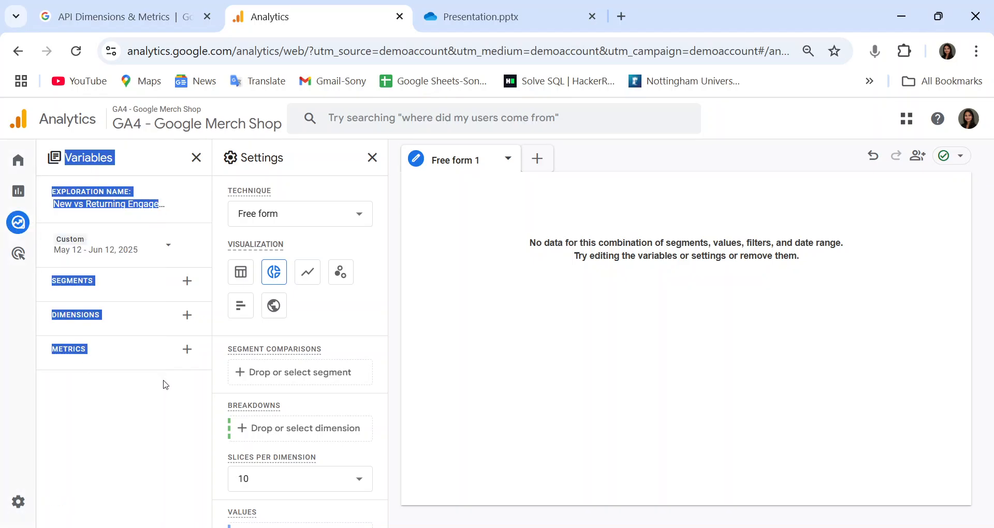
click(163, 380)
drag(107, 339, 69, 343)
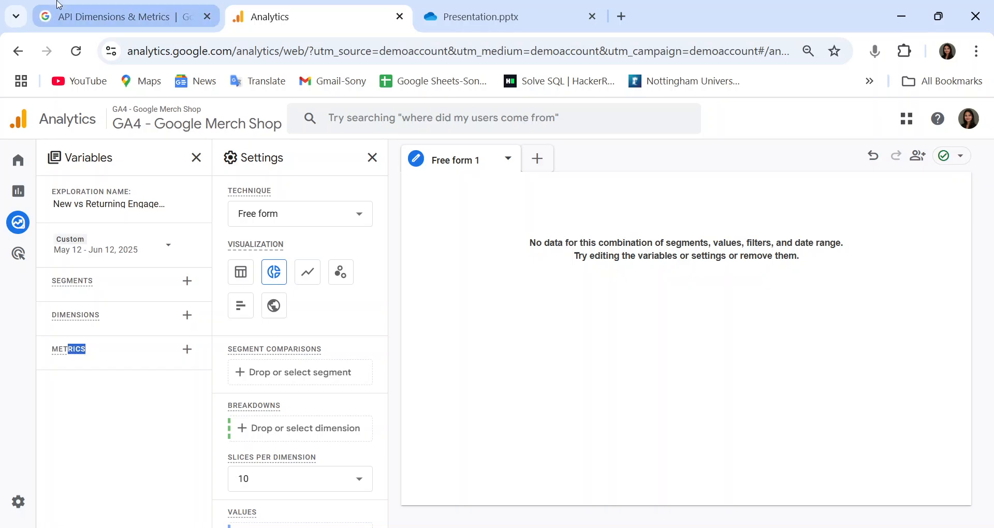
Switch to the API Dimensions & Metrics reference page and examine the API names, UI names and descriptions in the Dimensions table
click(102, 6)
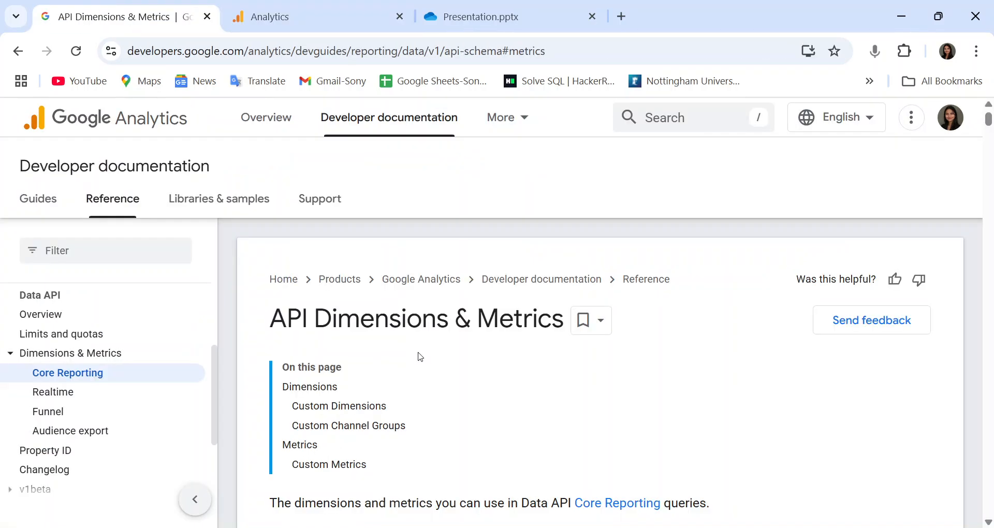
scroll(513, 413, down, 2)
scroll(516, 414, down, 2)
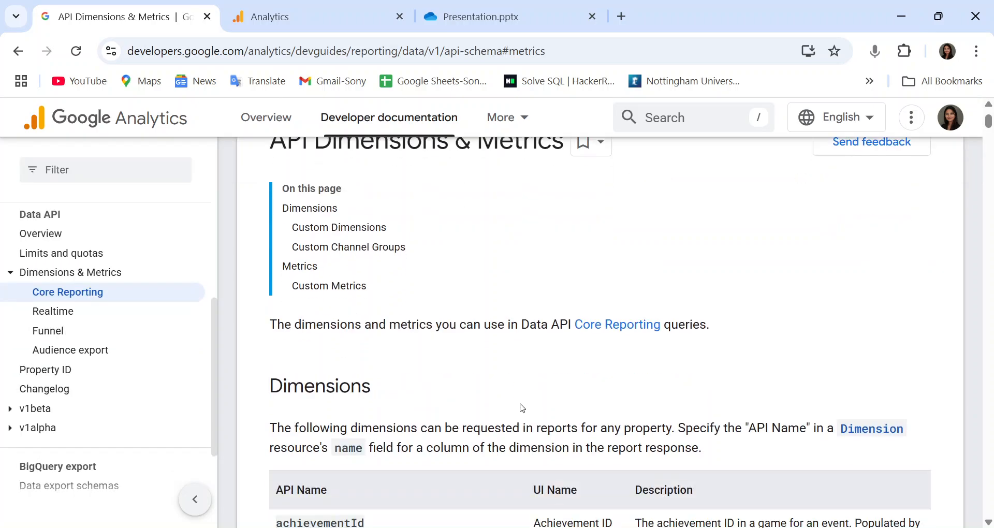
scroll(523, 409, down, 3)
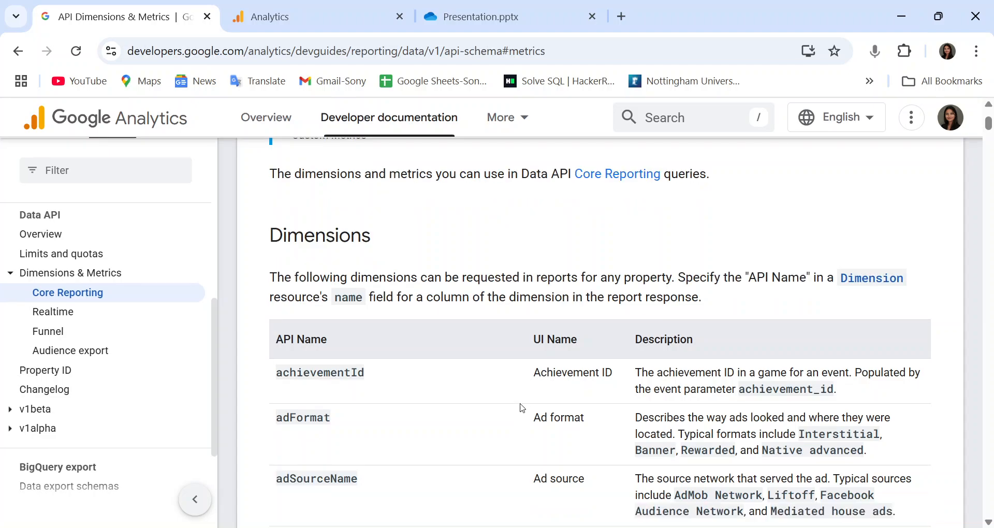
scroll(522, 409, down, 1)
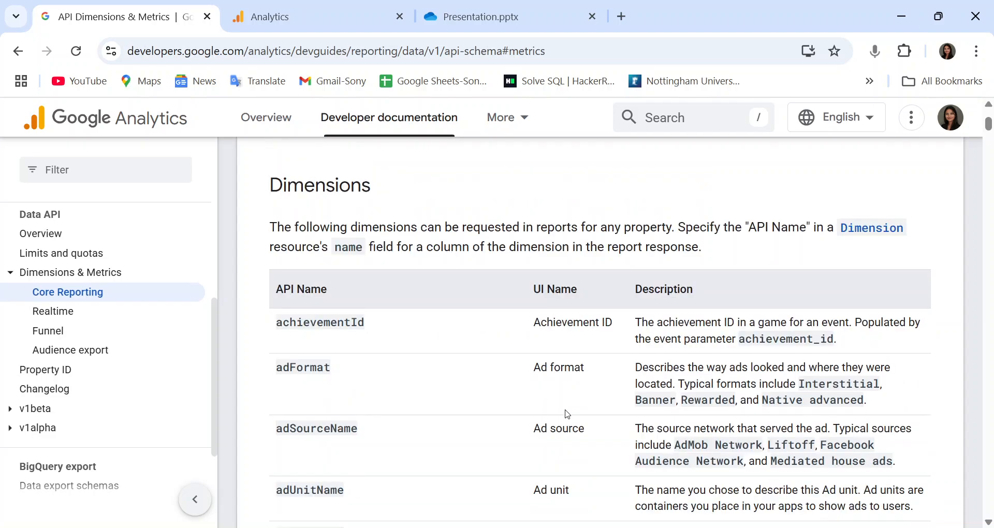
scroll(571, 416, up, 2)
scroll(568, 414, up, 5)
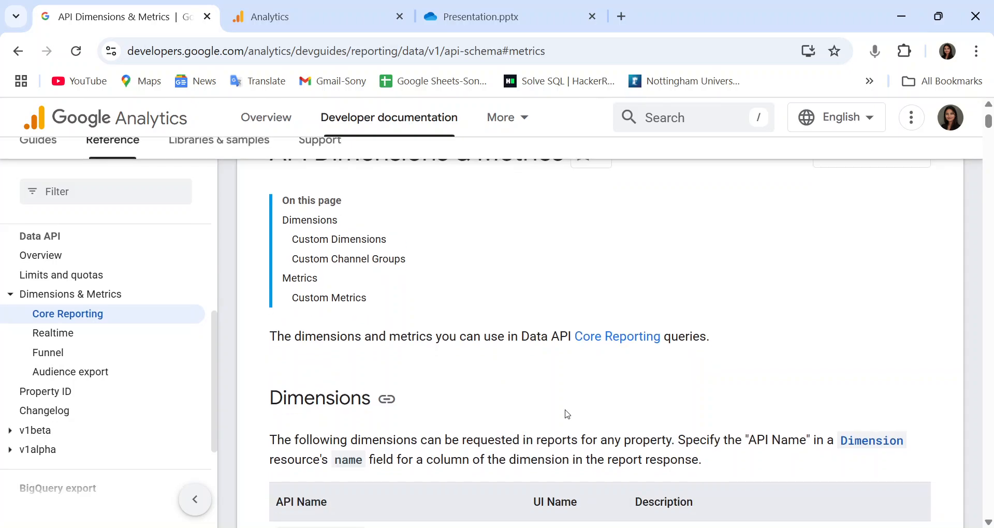
scroll(567, 415, down, 4)
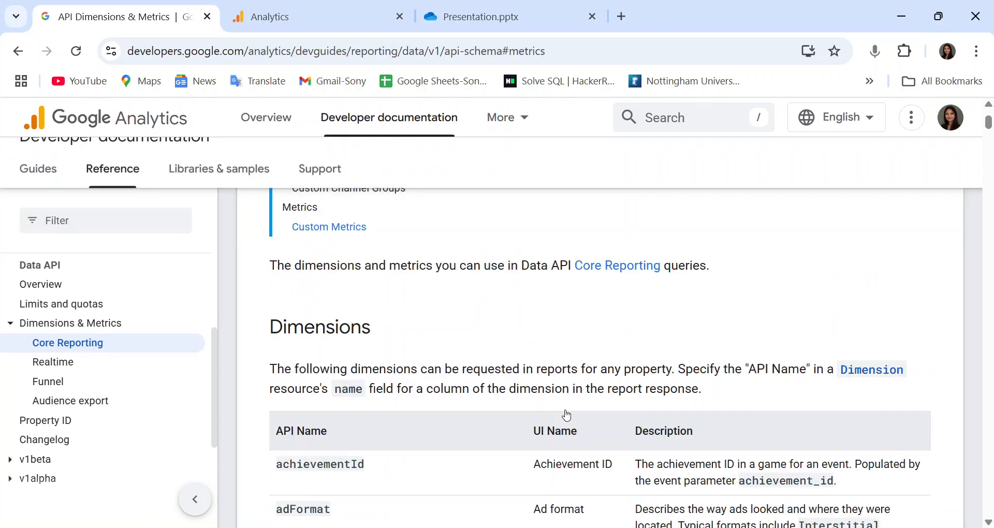
scroll(567, 415, down, 2)
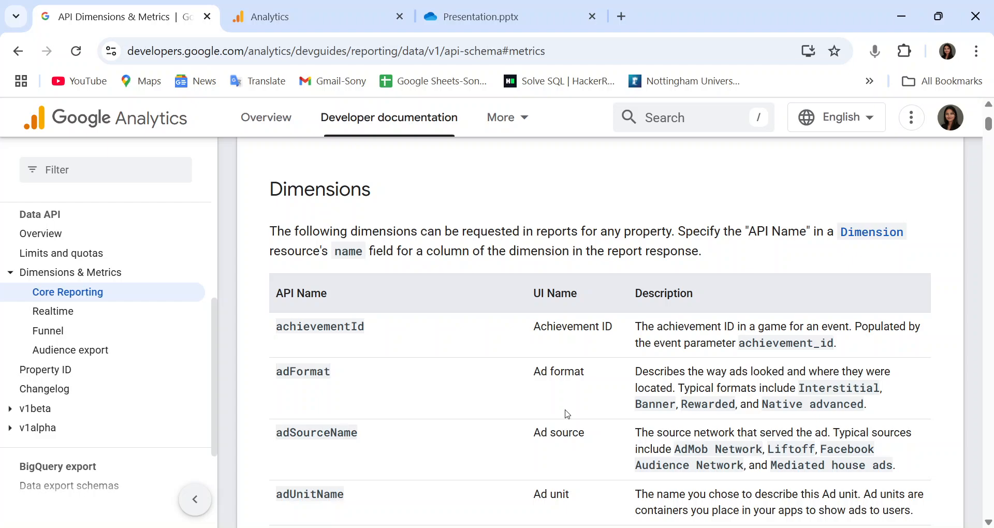
Read further down the Dimensions reference table through the audience entries and return to the Analytics exploration
scroll(568, 415, down, 3)
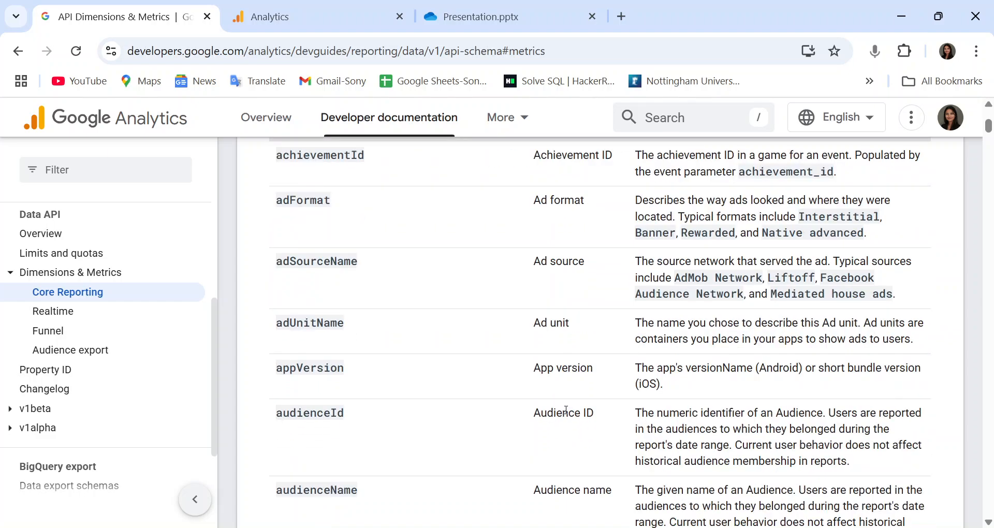
scroll(567, 410, down, 1)
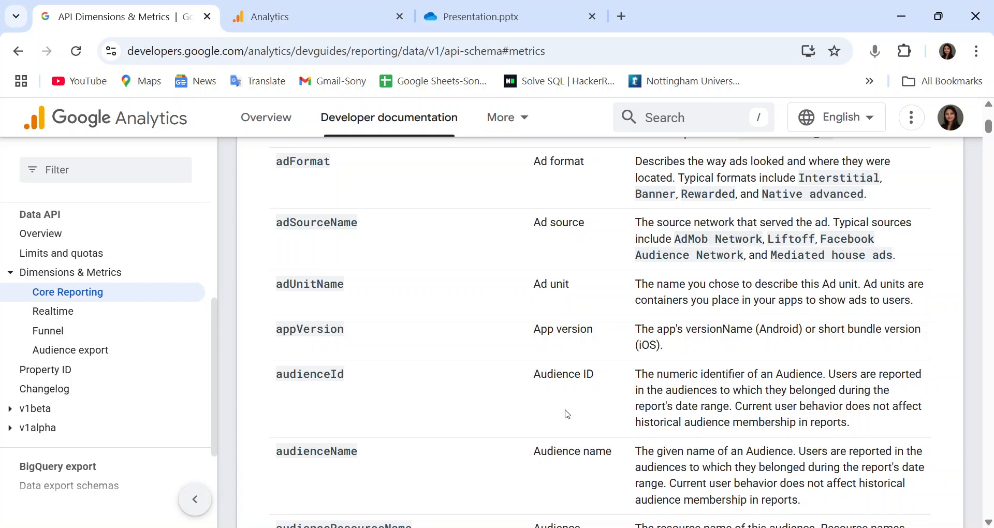
click(309, 9)
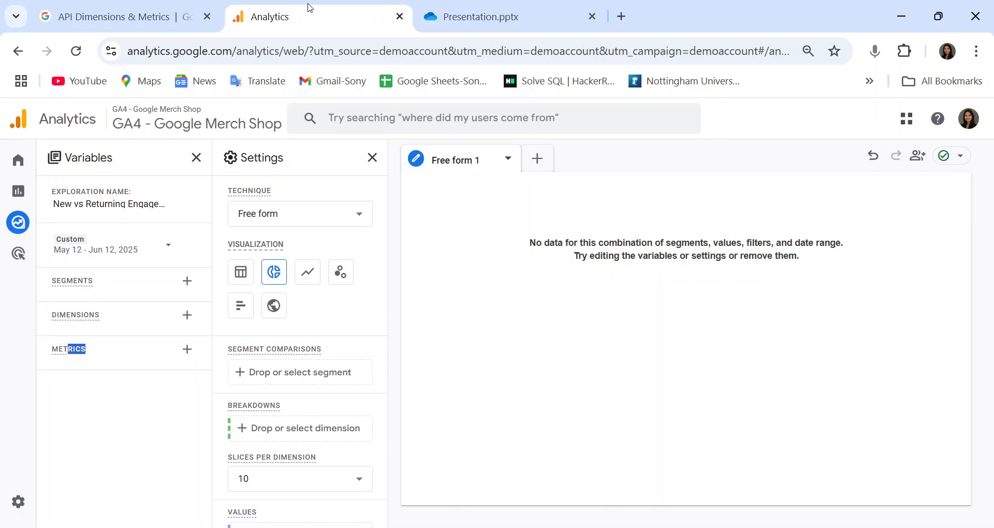
click(134, 440)
Find and select the New / established and Device category dimensions for the exploration
click(186, 317)
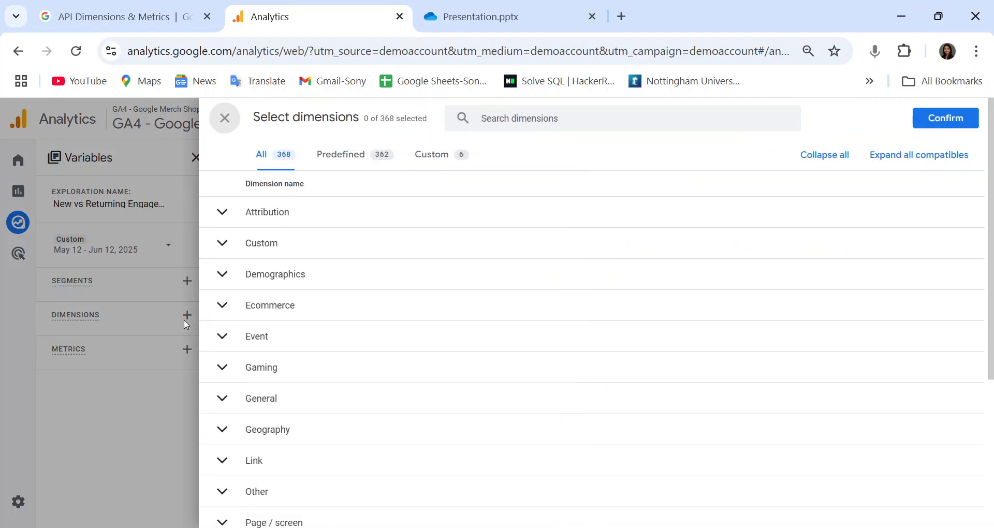
click(489, 125)
text(new)
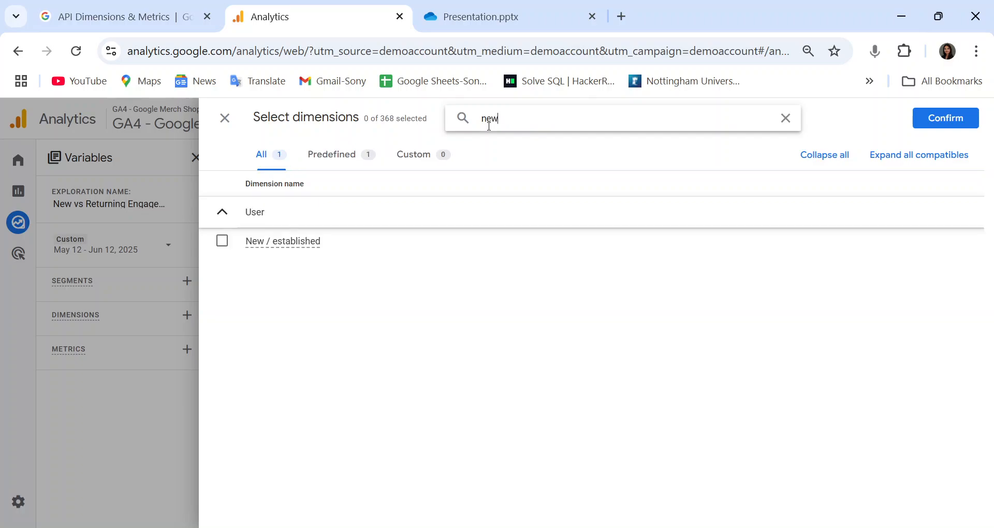
click(223, 242)
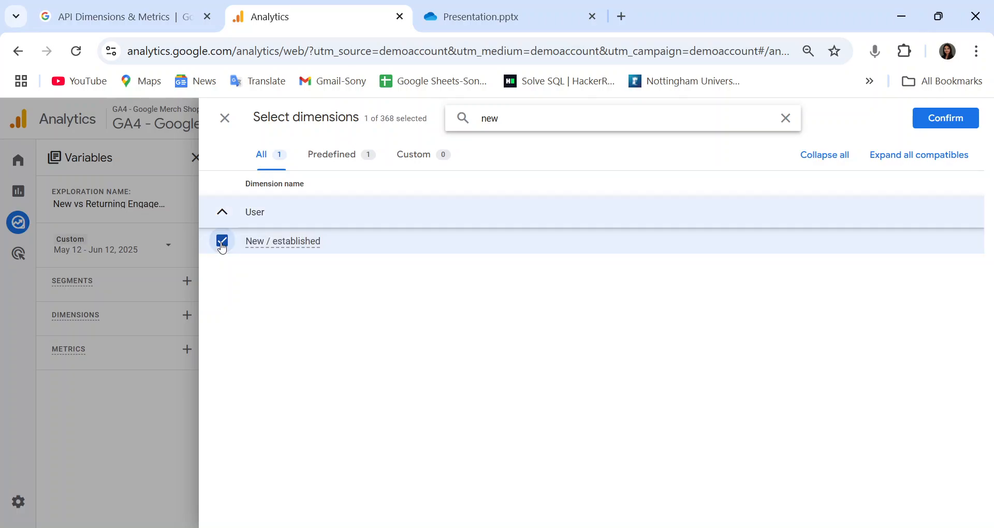
double_click(504, 124)
text(device)
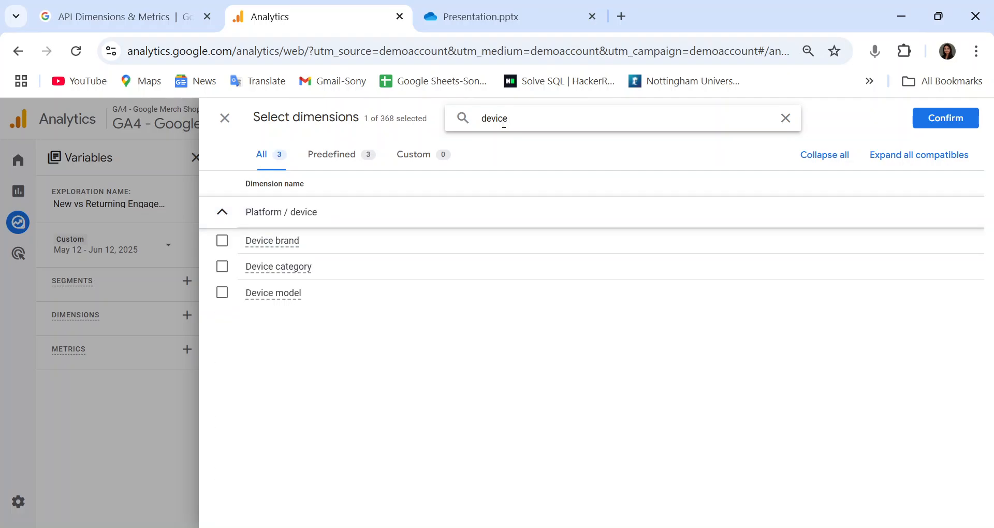
text( cat)
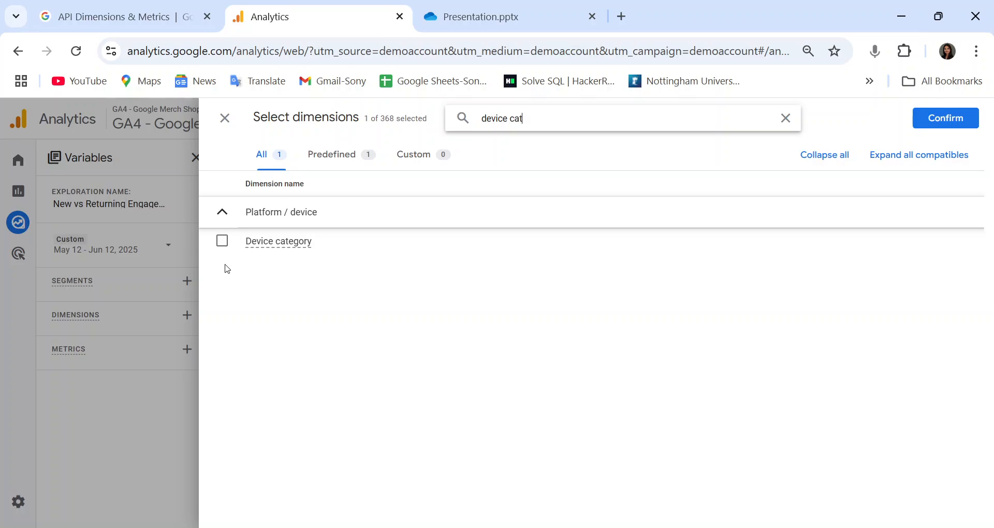
click(222, 241)
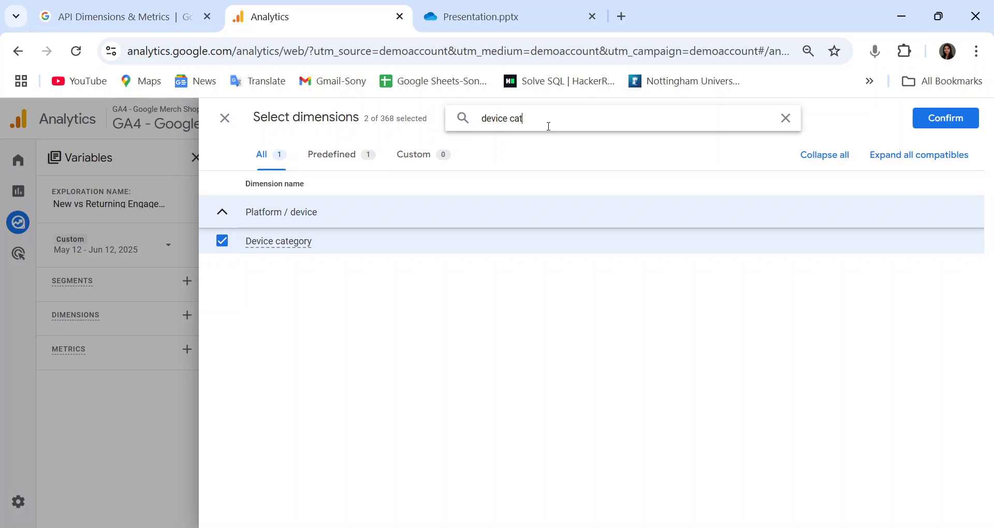
Select the Page title dimension as well and add the chosen dimensions to the exploration's variables
key(ctrl+a)
text(page ti)
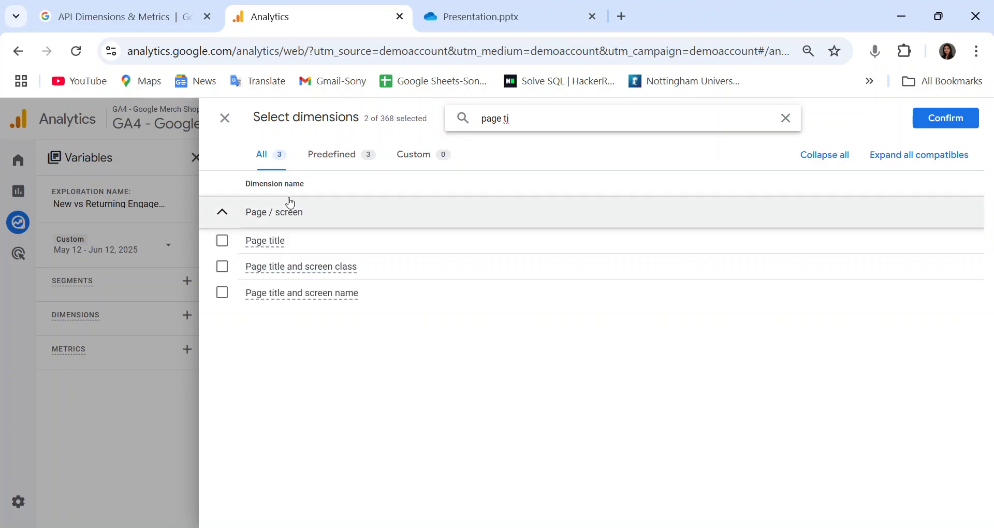
click(222, 241)
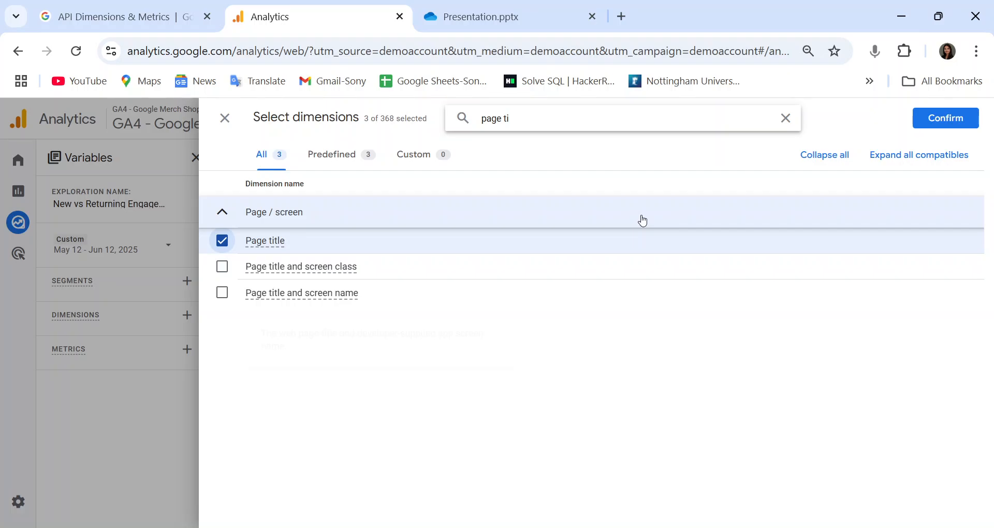
click(945, 118)
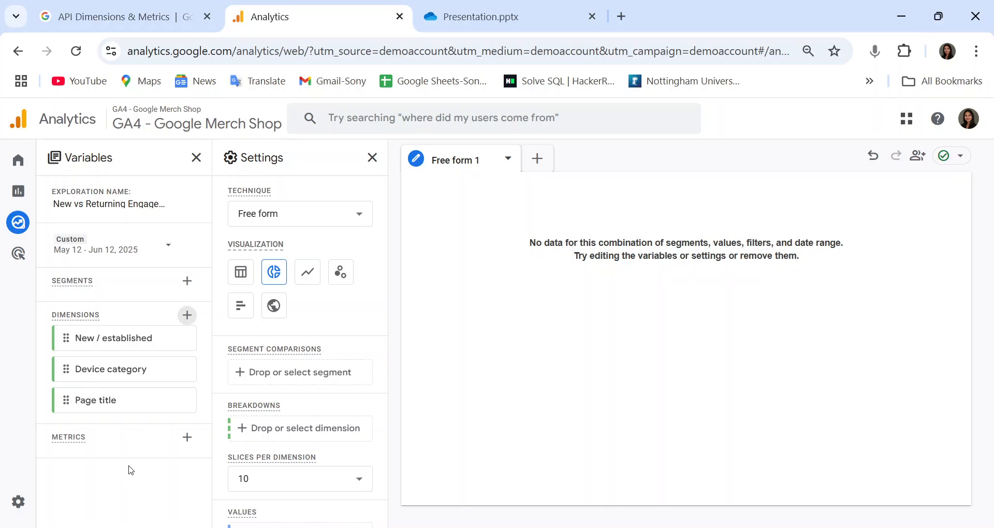
Find and select the Engagement rate and Views per session metrics for the exploration
click(188, 438)
click(514, 110)
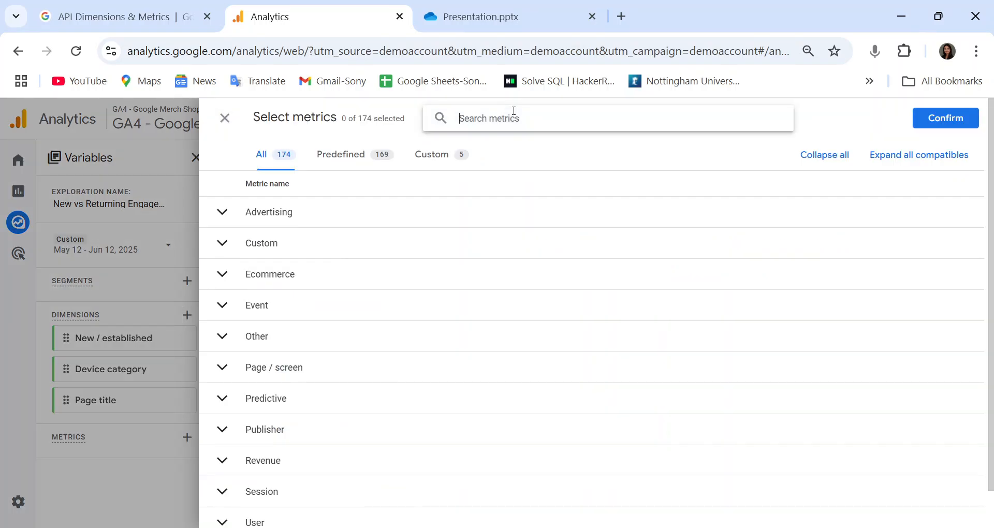
text(engage)
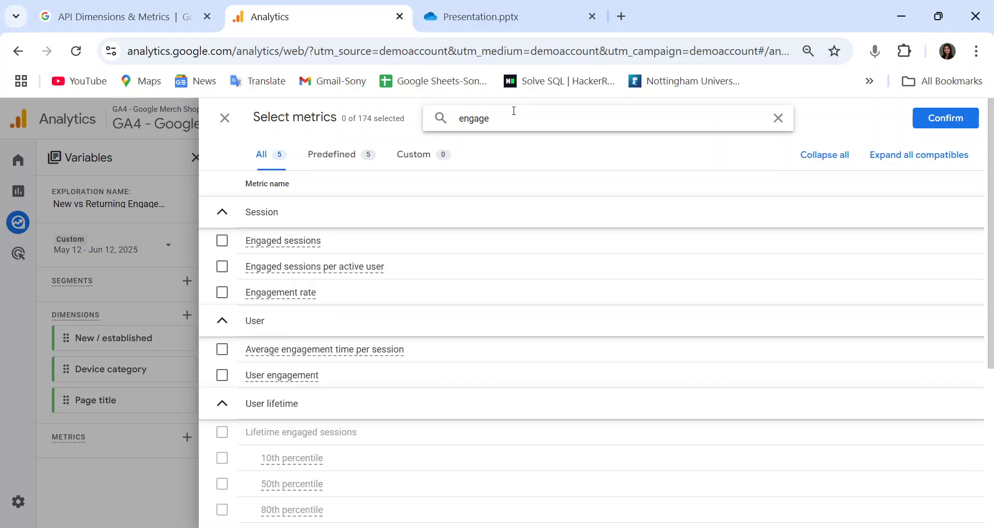
click(222, 293)
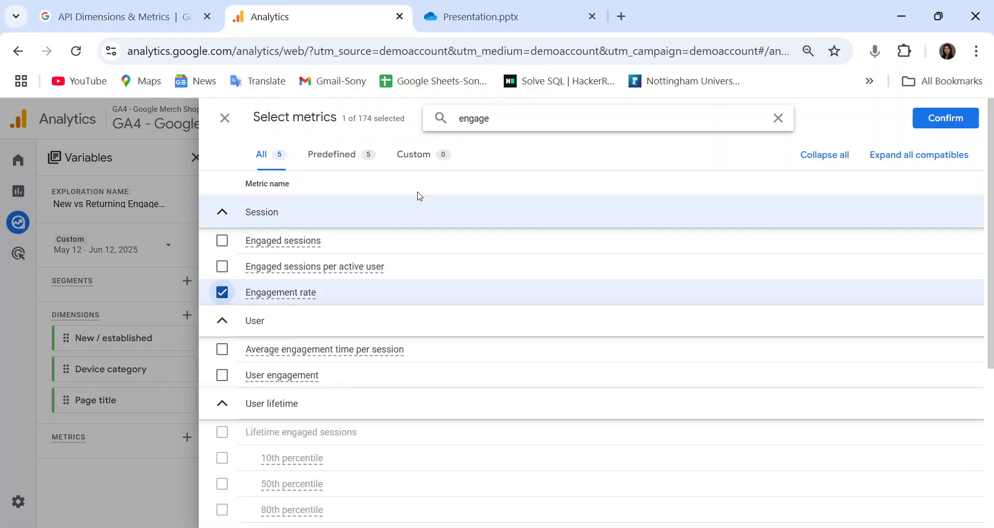
triple_click(552, 107)
text(v)
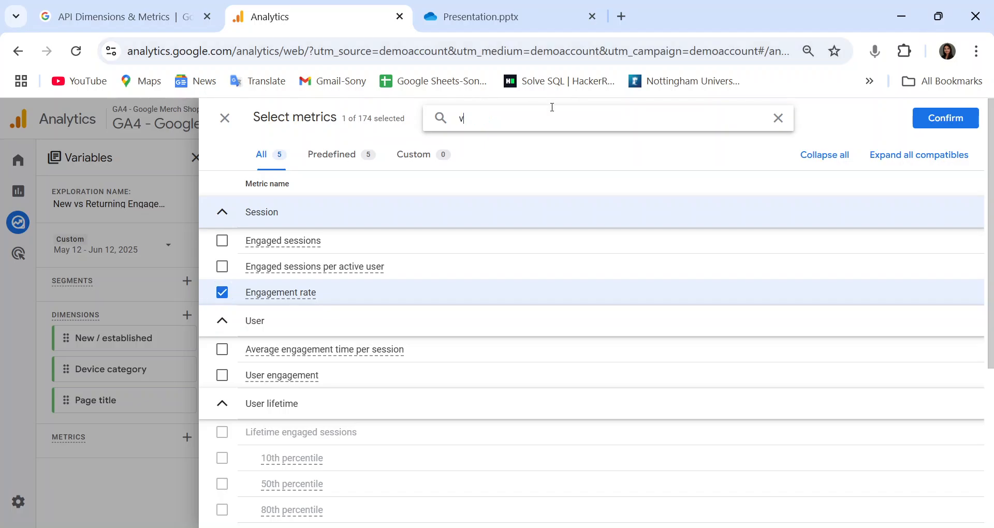
text(iews pe)
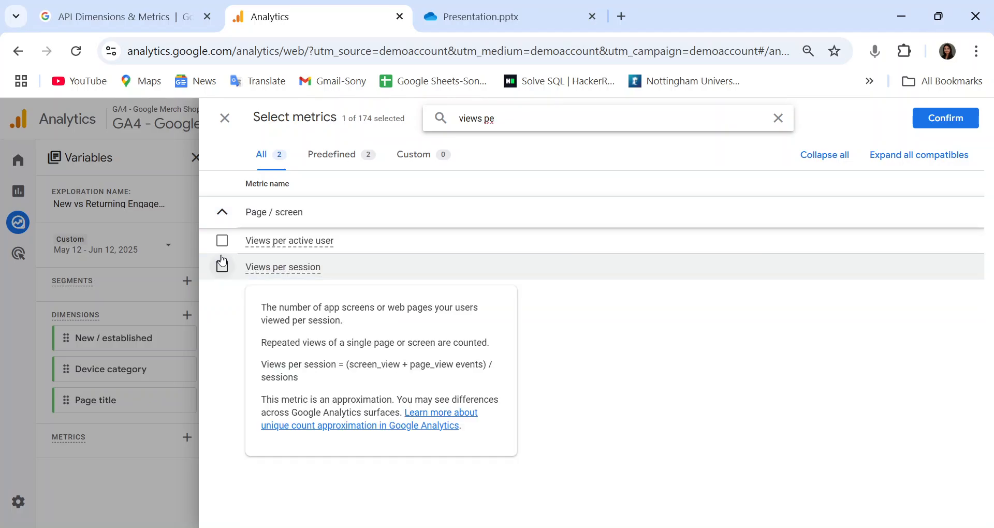
click(222, 266)
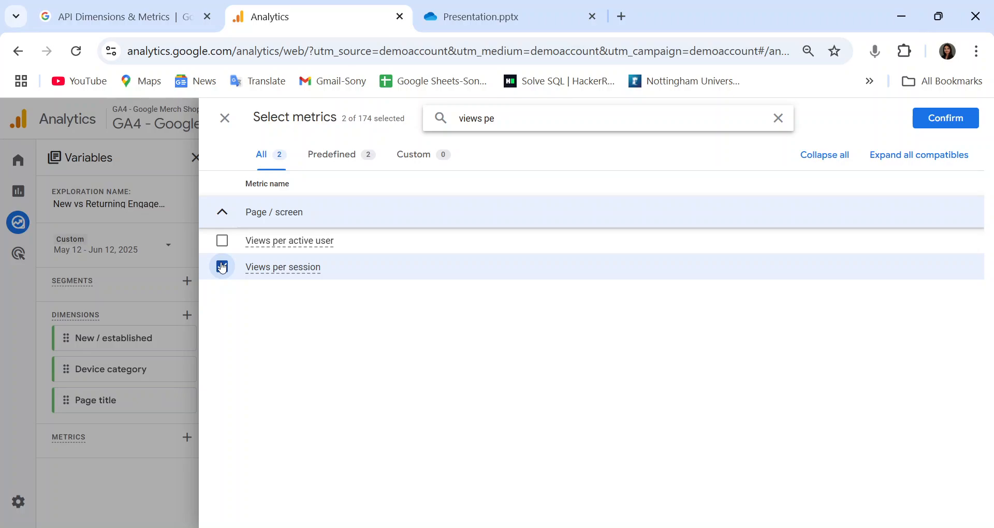
Select the Engaged sessions metric as well and add the chosen metrics to the exploration's variables
click(530, 117)
key(ctrl+a)
text(engaged )
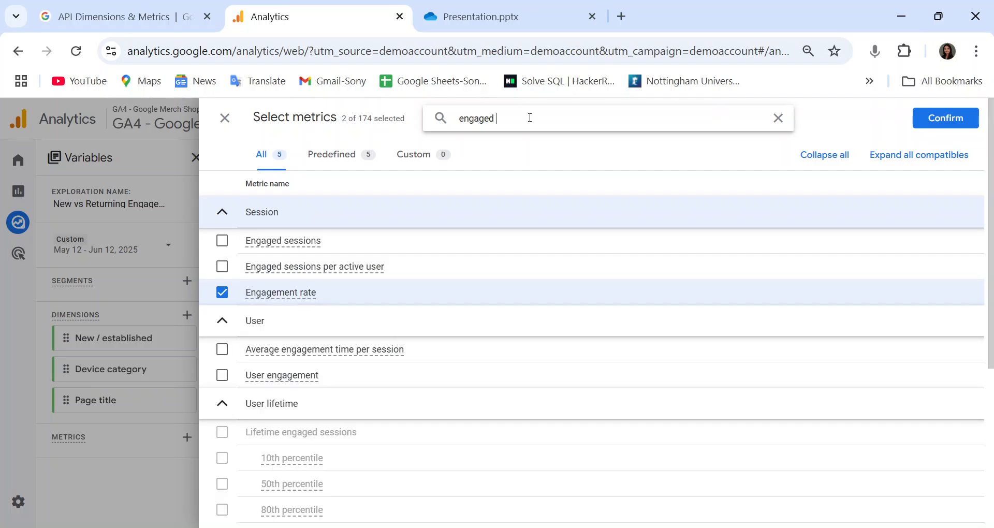
text(se)
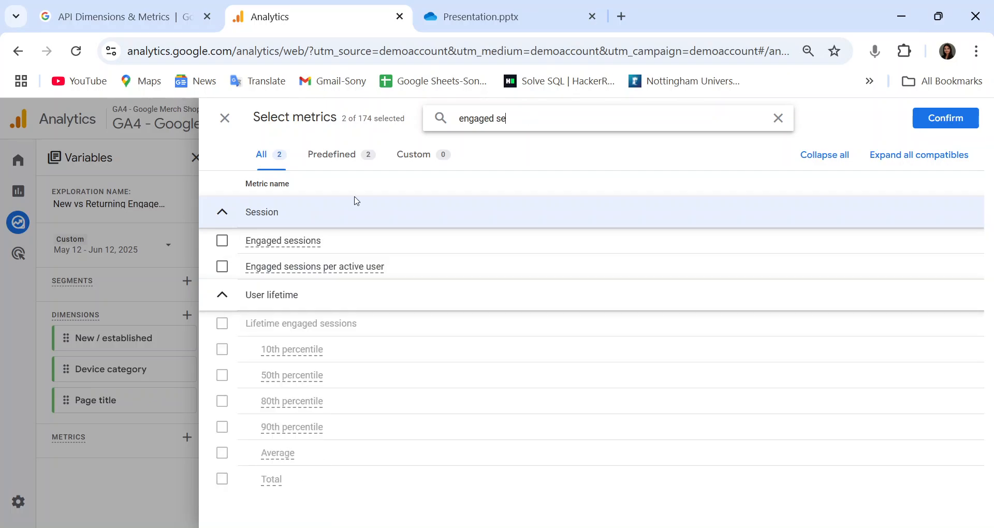
click(221, 243)
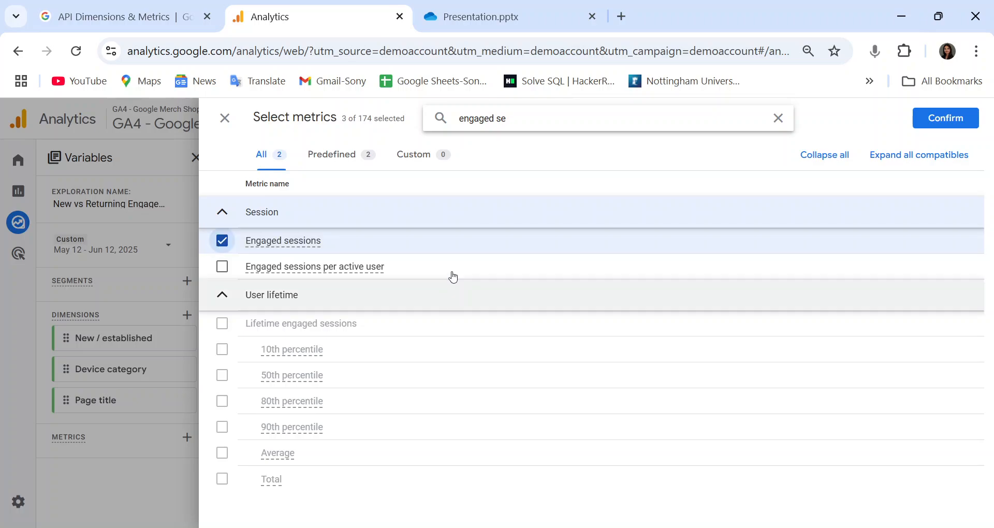
click(956, 117)
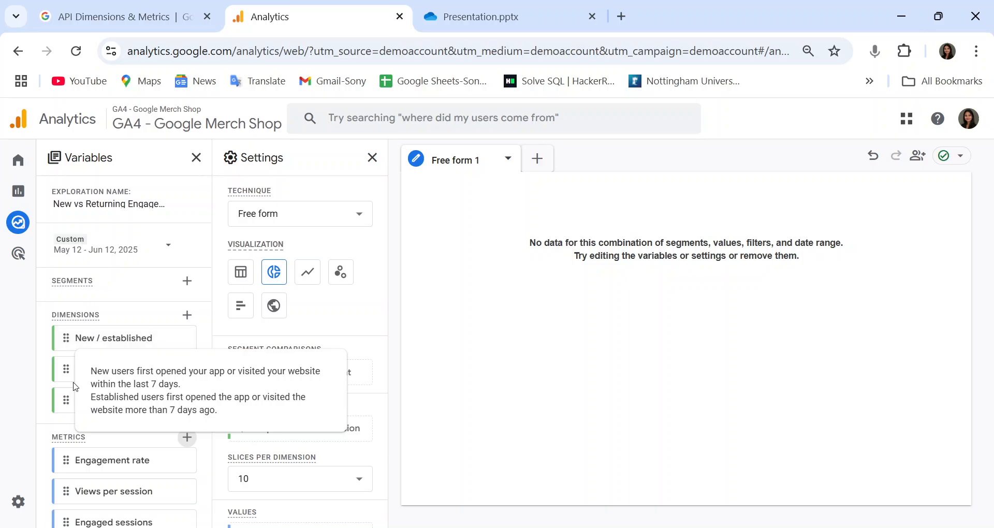
Check the description of the New / established dimension and change the free-form visualization to a table
scroll(63, 491, down, 1)
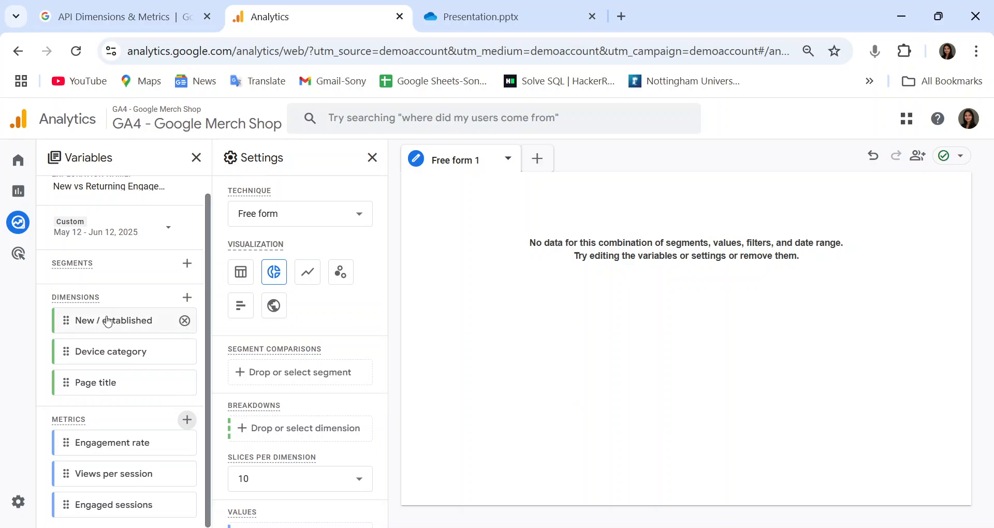
mouse_move(108, 322)
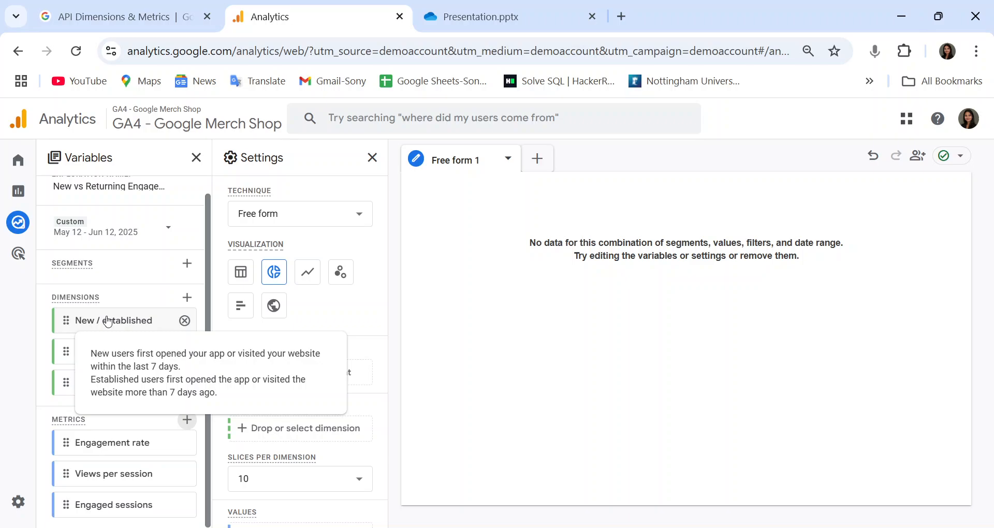
scroll(351, 353, down, 1)
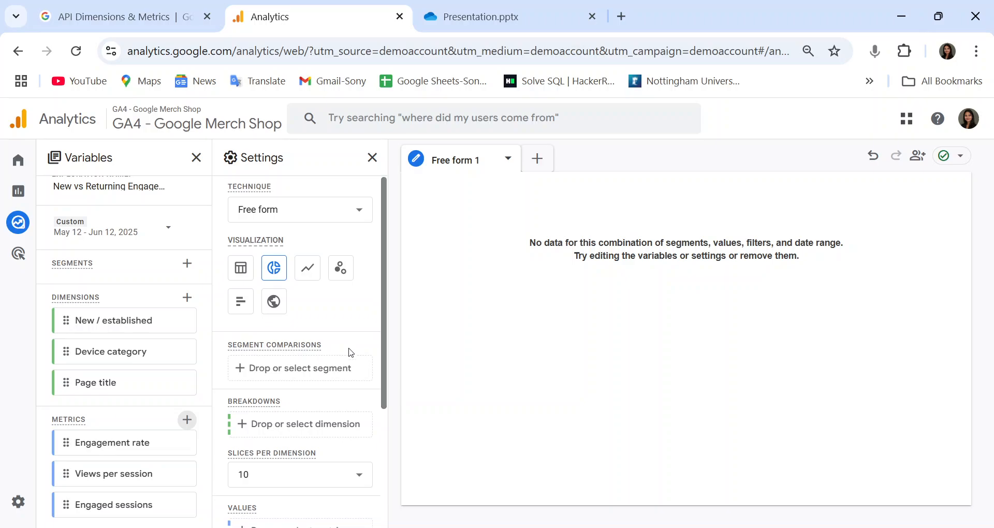
scroll(308, 422, down, 1)
scroll(309, 423, up, 2)
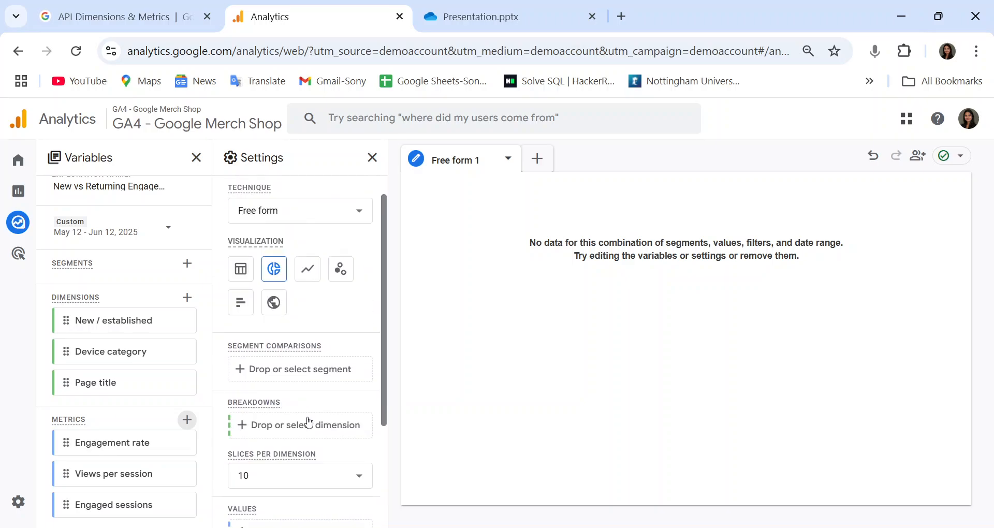
scroll(311, 425, down, 1)
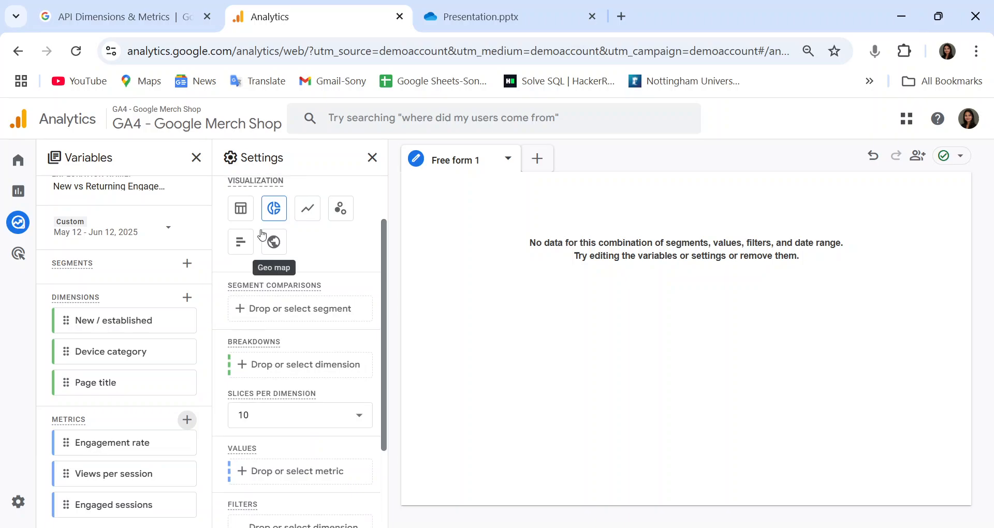
click(246, 214)
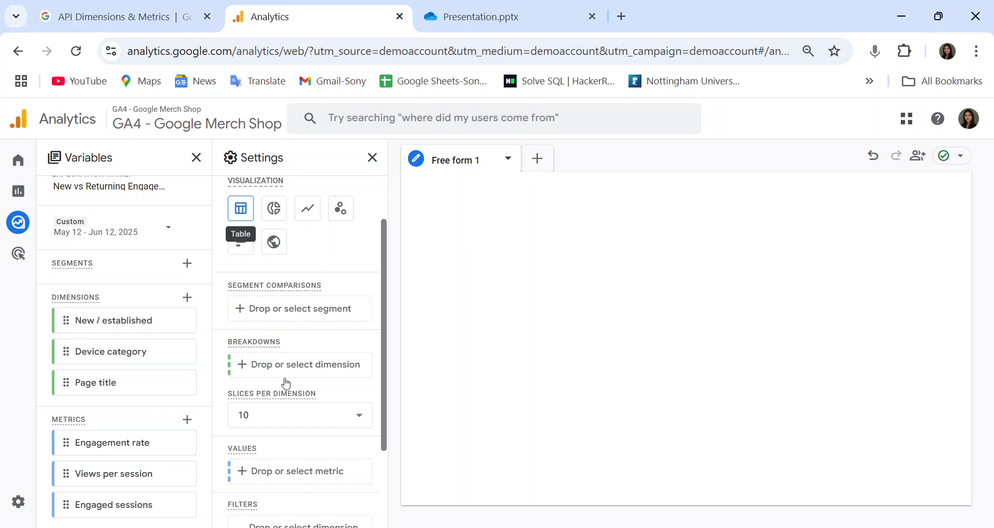
Set New / established as the table's row dimension and Device category as its column dimension
scroll(285, 383, down, 4)
scroll(238, 332, up, 2)
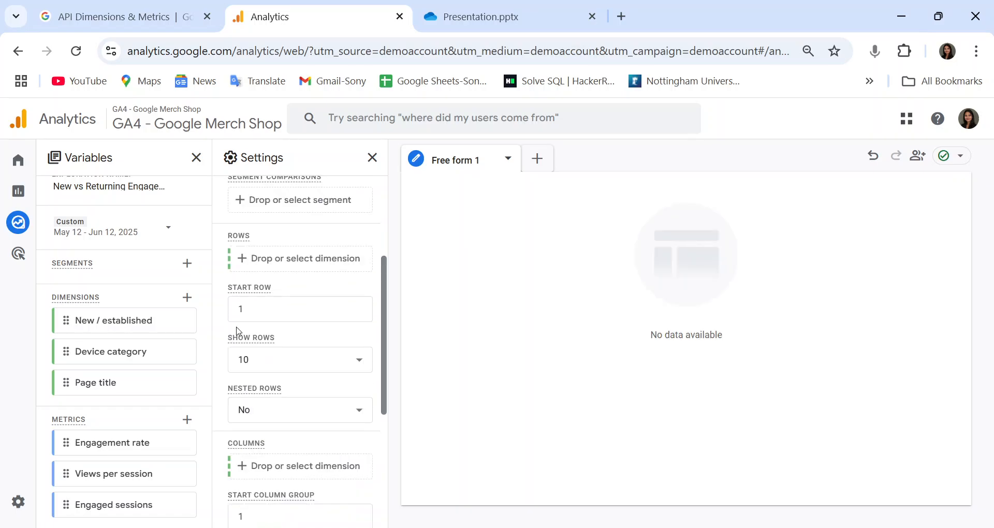
drag(108, 322, 289, 262)
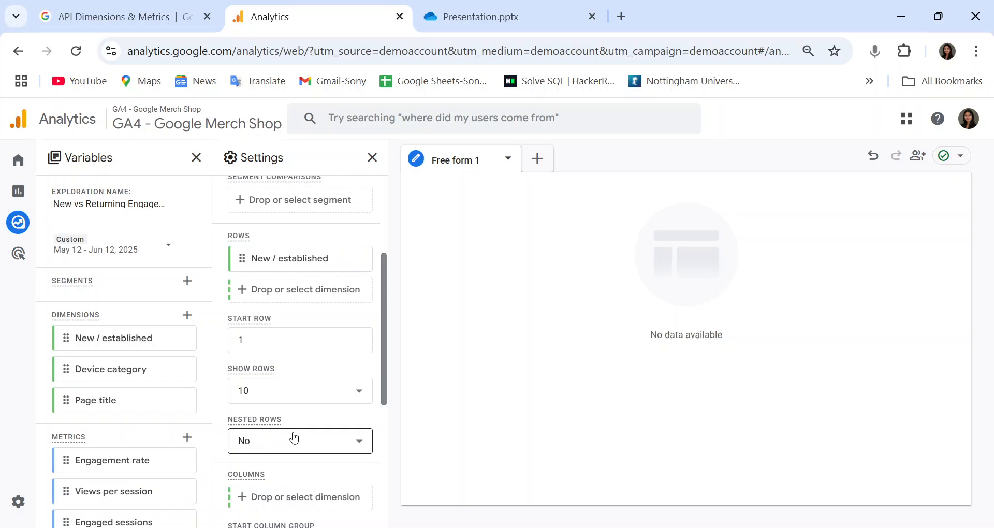
scroll(290, 440, down, 1)
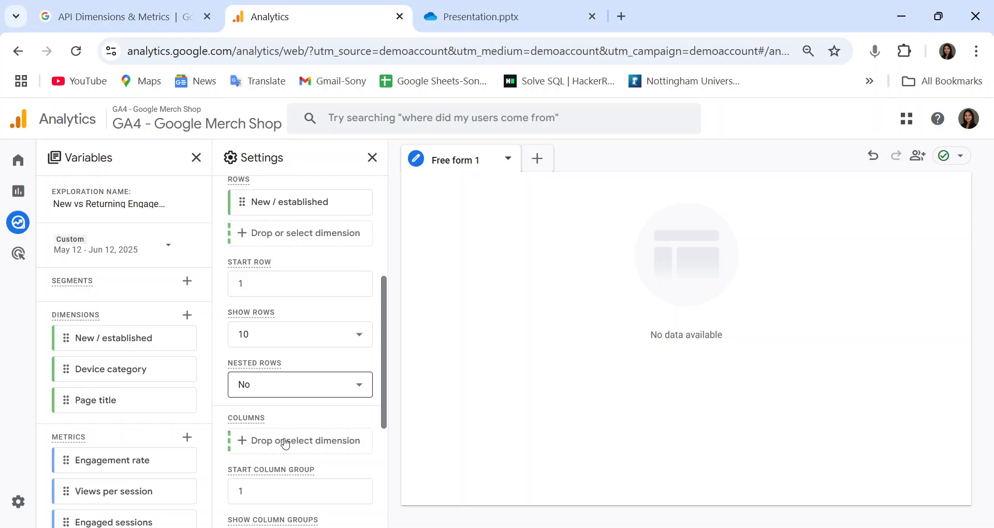
drag(111, 369, 323, 444)
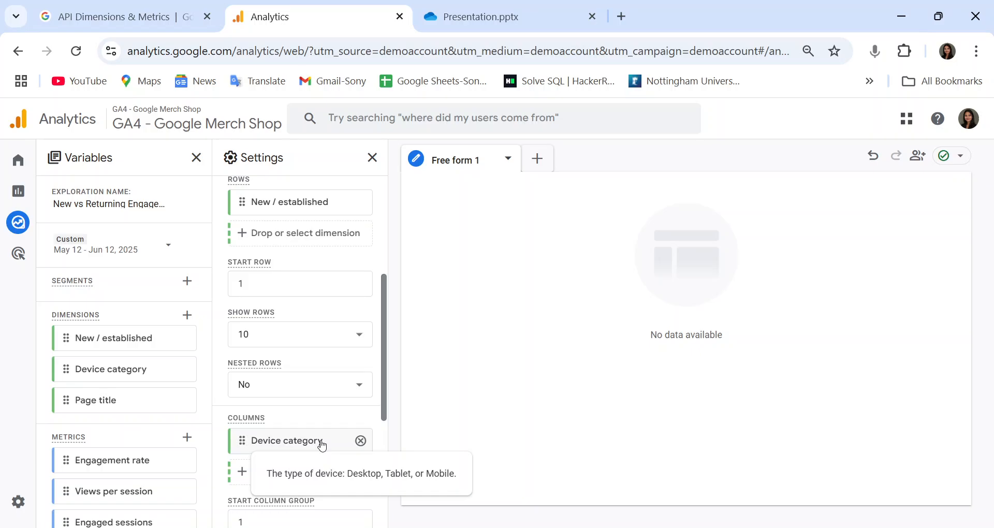
Add Engagement rate as the table's value and select its overall total cell
scroll(322, 445, down, 4)
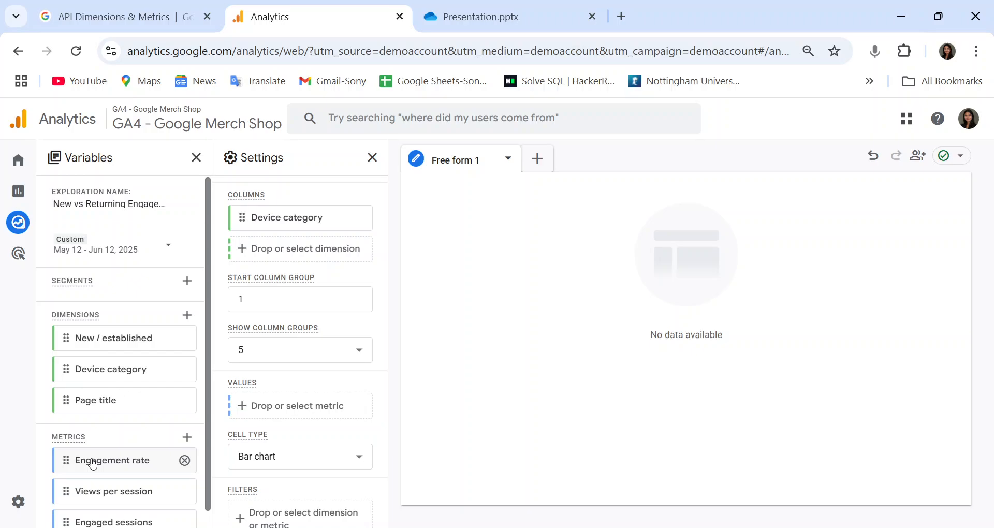
drag(93, 465, 281, 406)
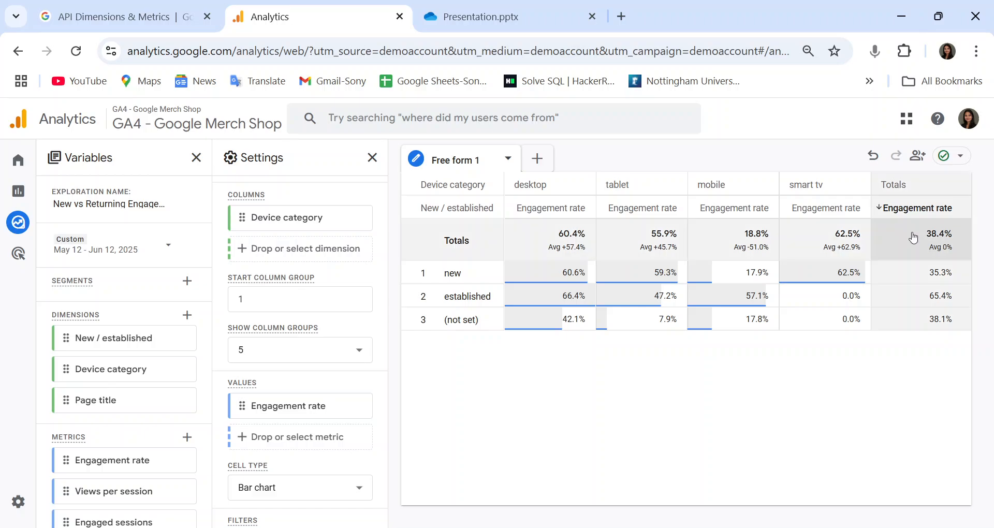
click(957, 244)
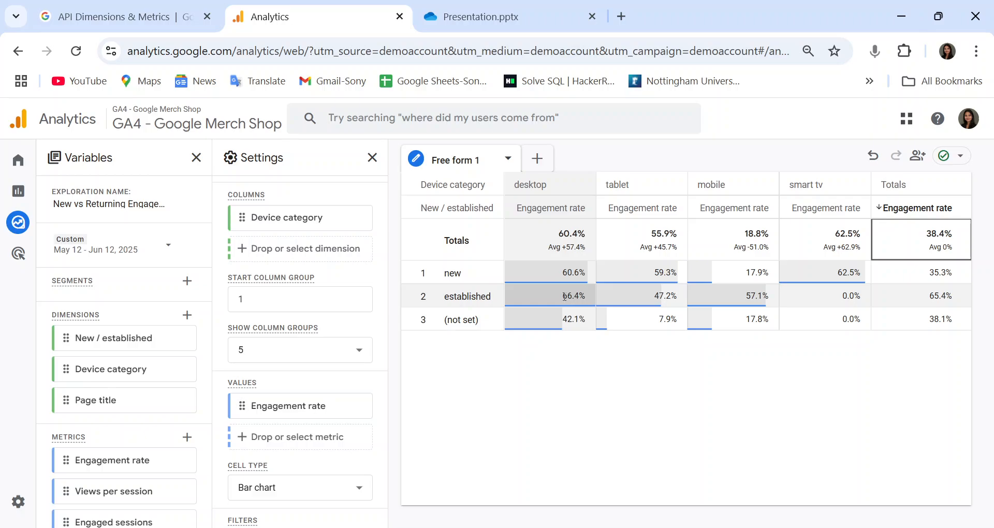
Inspect the established users' engagement rates for desktop, mobile and tablet in the table
drag(564, 297, 582, 297)
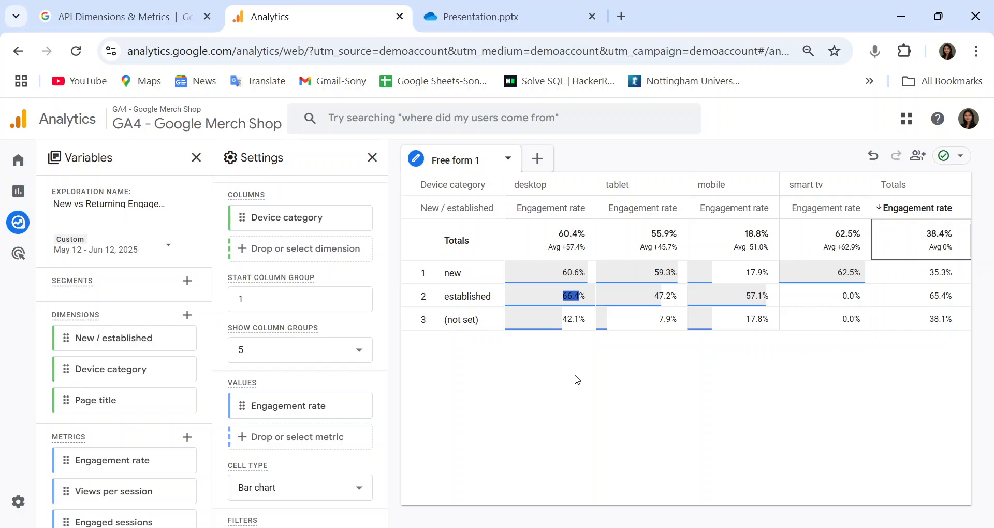
click(733, 297)
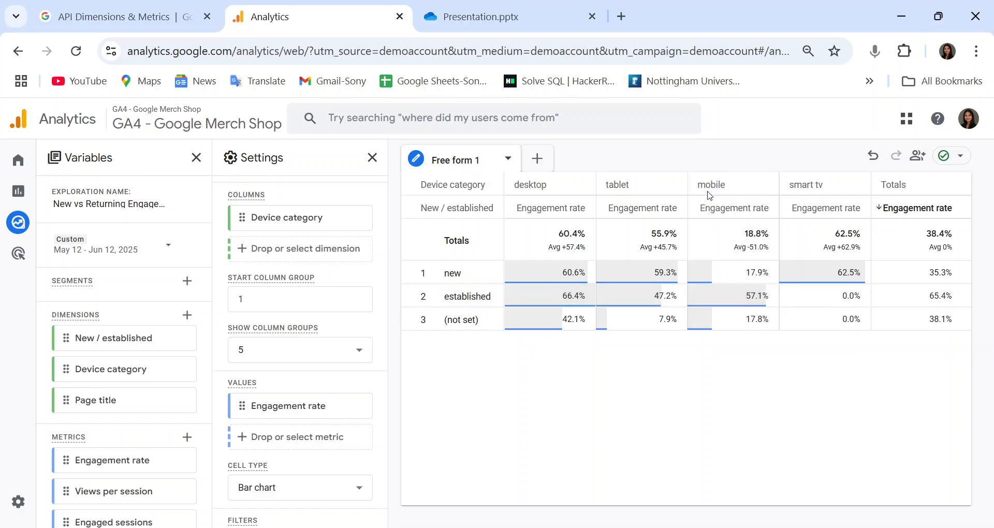
click(647, 300)
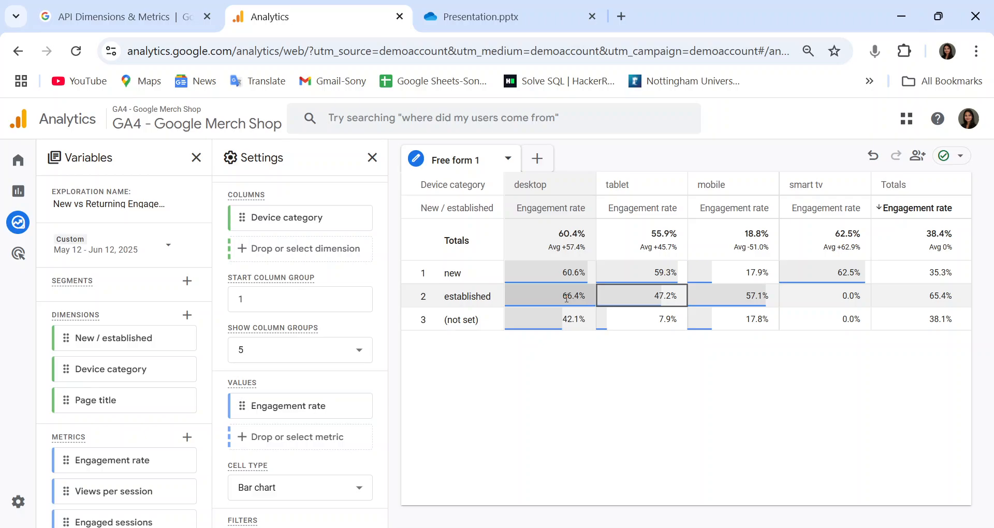
Add a second free-form tab to the exploration and set its visualization to a bar chart
click(537, 160)
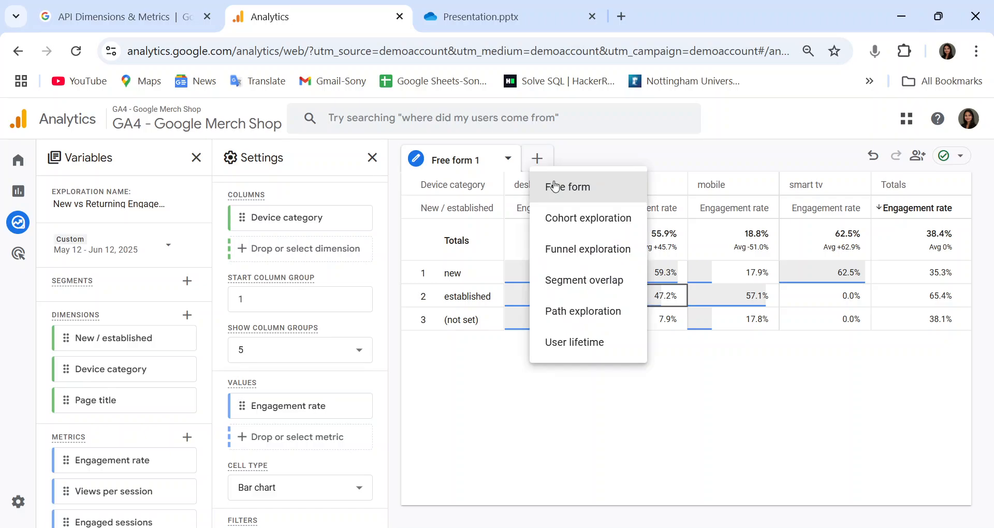
click(556, 186)
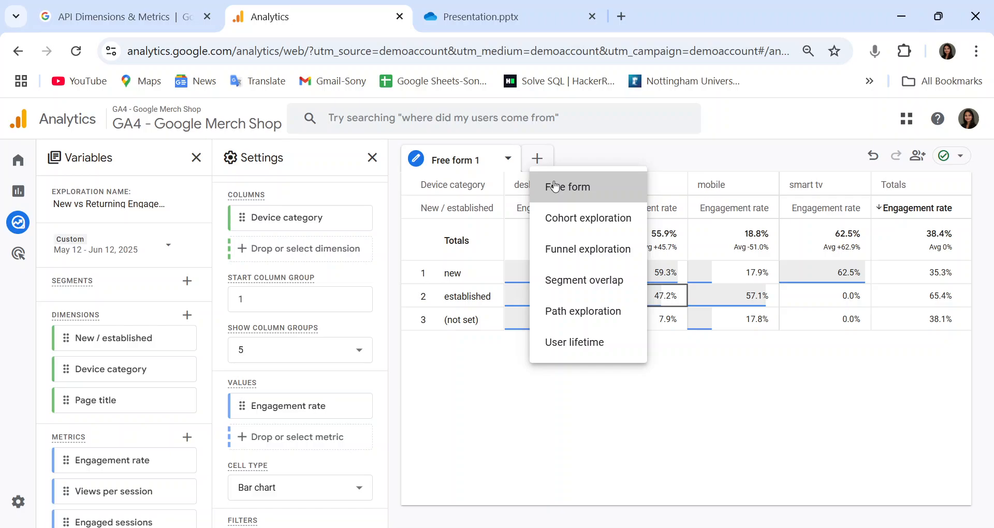
click(556, 187)
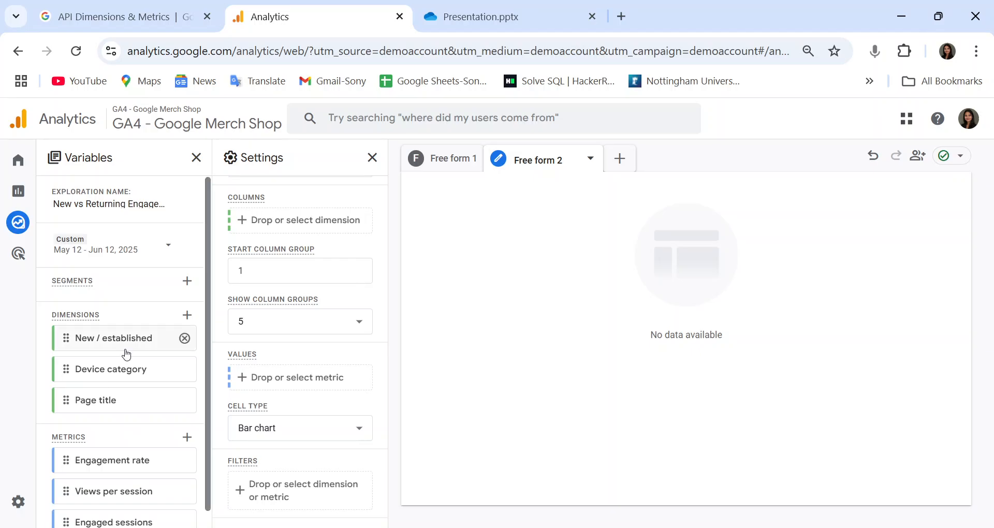
scroll(269, 306, up, 7)
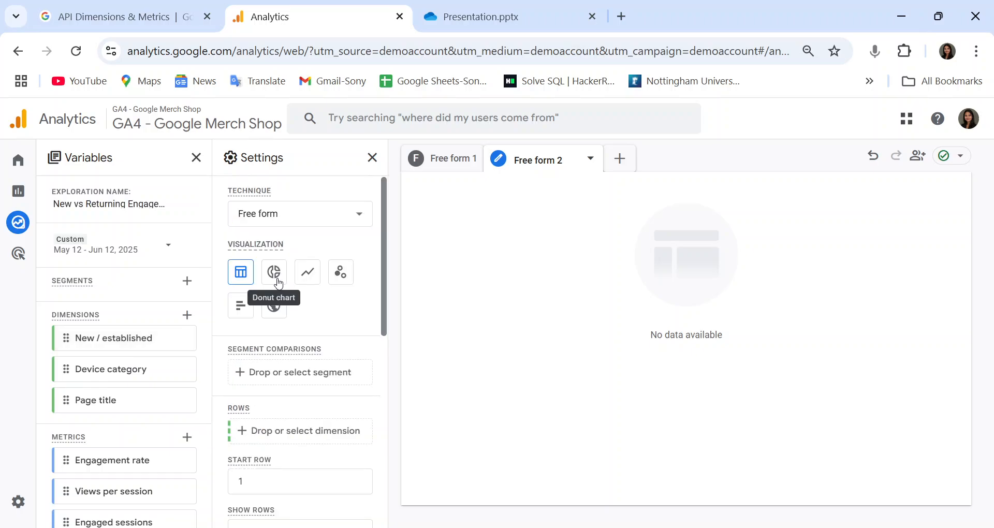
click(240, 308)
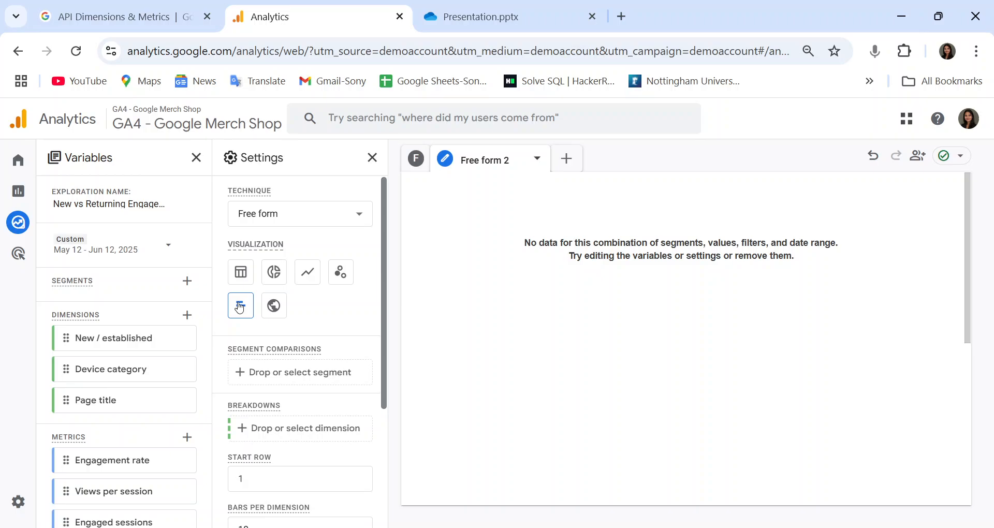
Break the bar chart down by New / established, with Engagement rate as its value, and look over the chart
scroll(340, 473, down, 2)
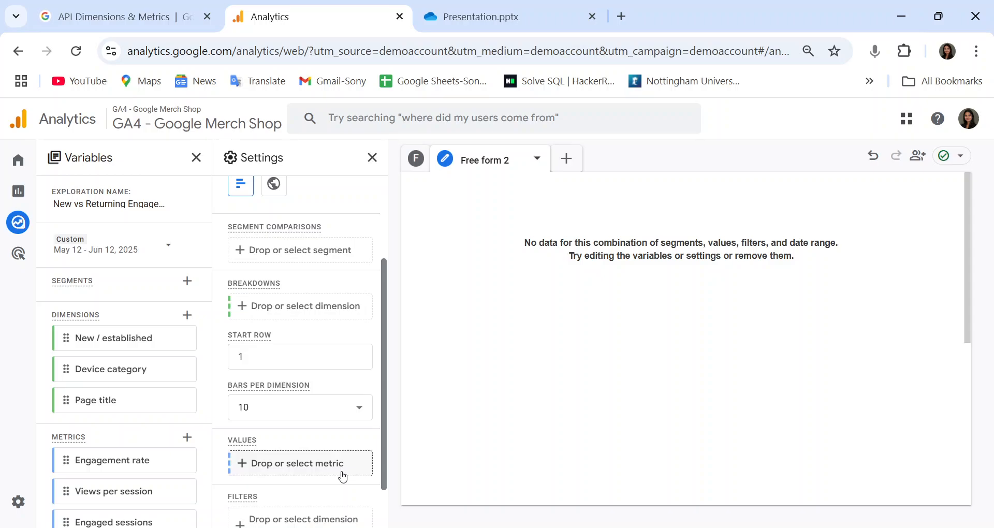
scroll(342, 477, up, 1)
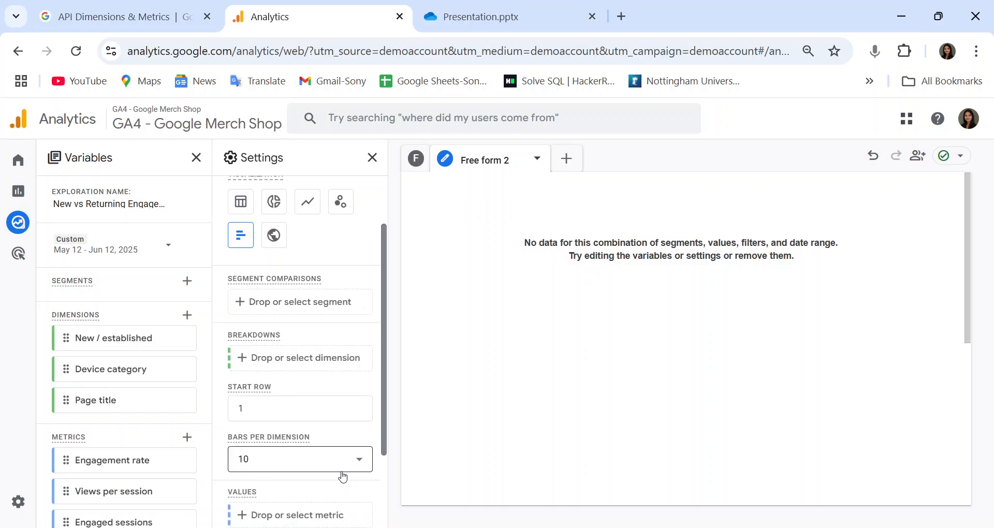
scroll(343, 477, up, 1)
double_click(131, 337)
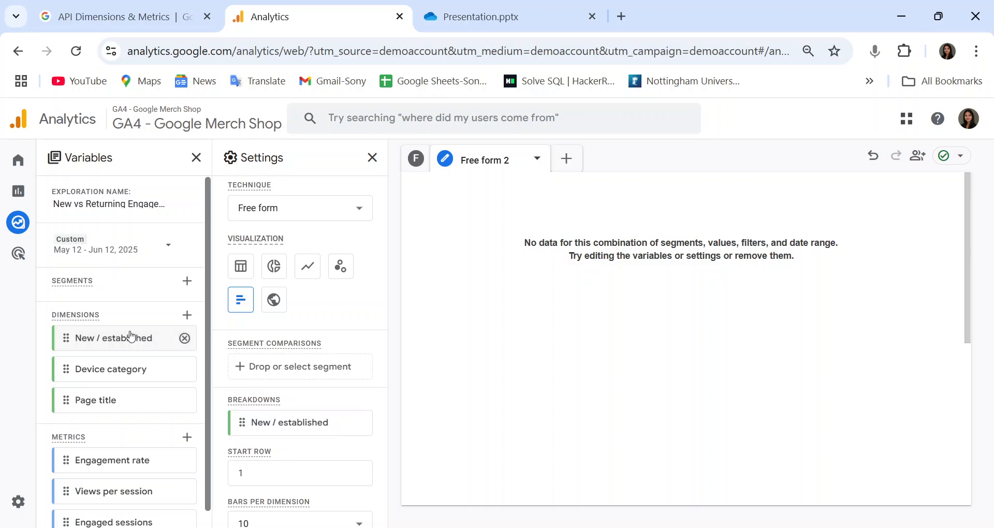
scroll(285, 434, down, 1)
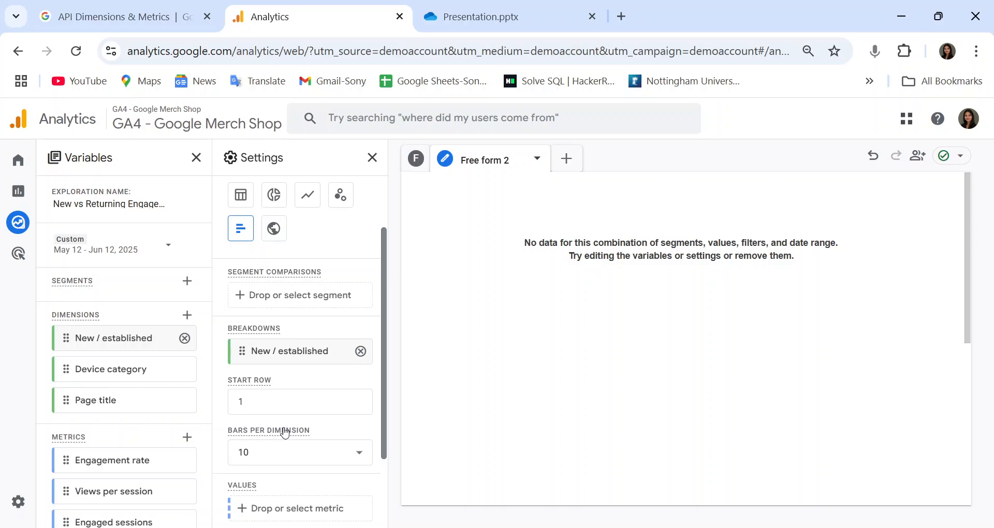
scroll(285, 434, down, 2)
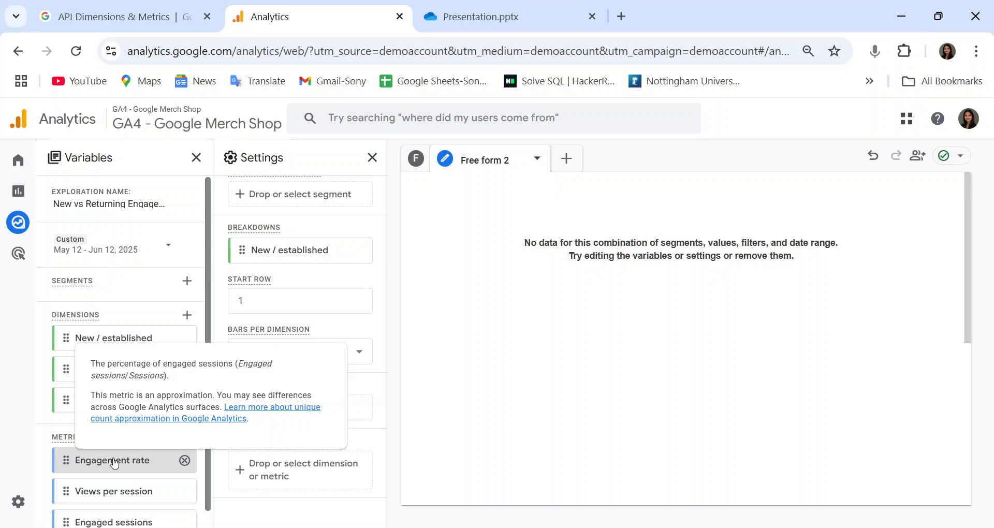
double_click(115, 464)
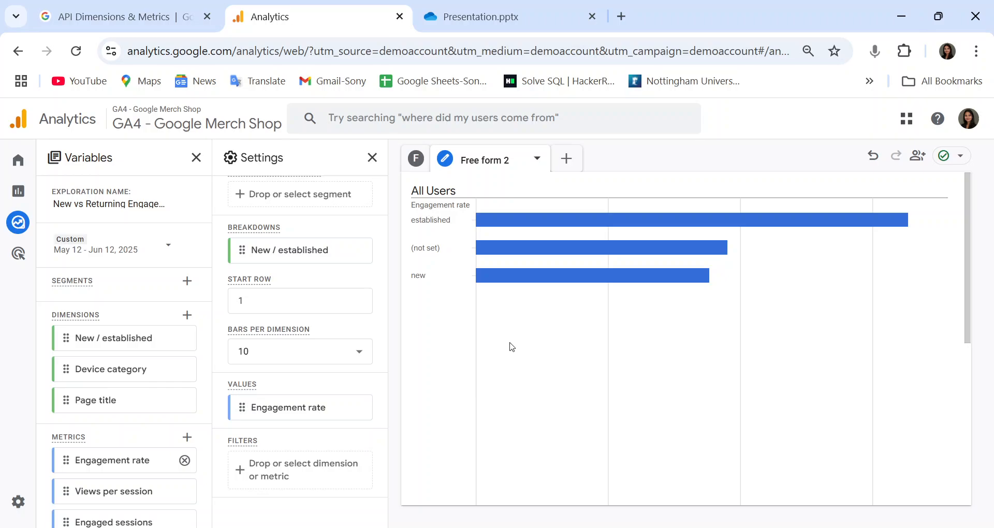
mouse_move(585, 282)
scroll(610, 390, down, 2)
scroll(612, 391, down, 1)
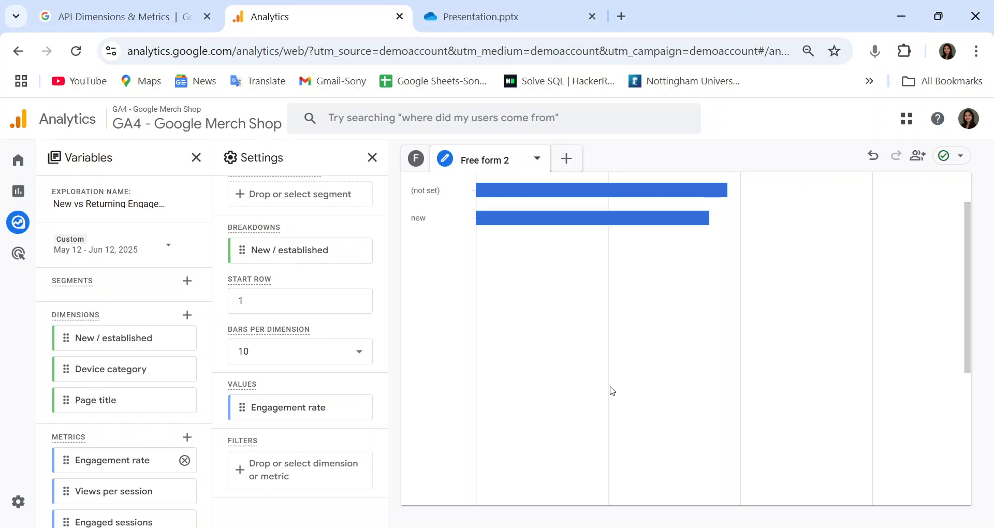
scroll(611, 390, up, 3)
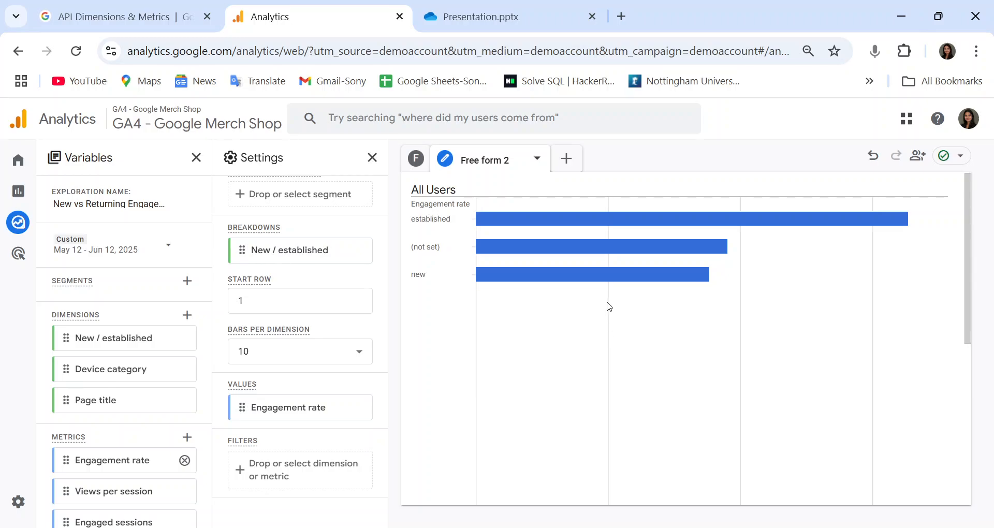
Add a third free-form tab to the exploration and open the builder for a new segment
mouse_move(577, 253)
click(568, 161)
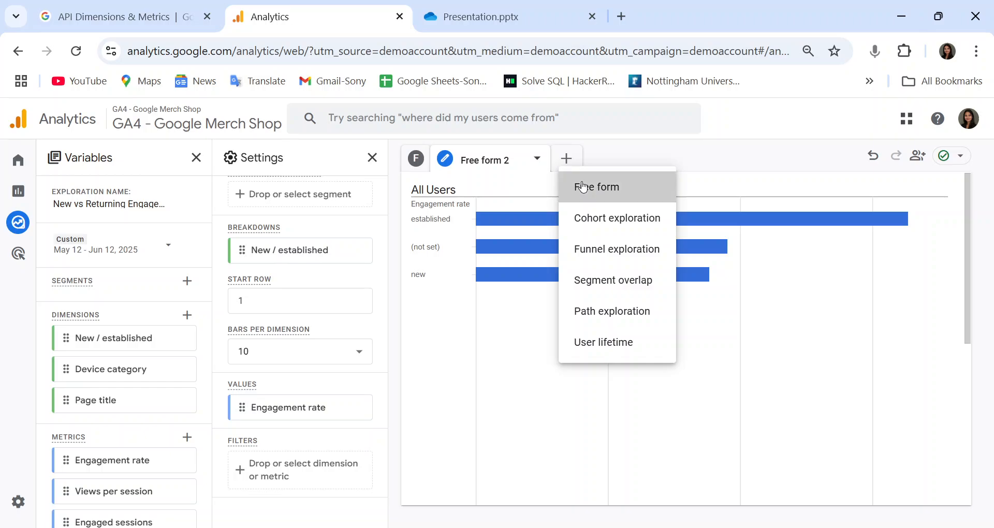
click(584, 187)
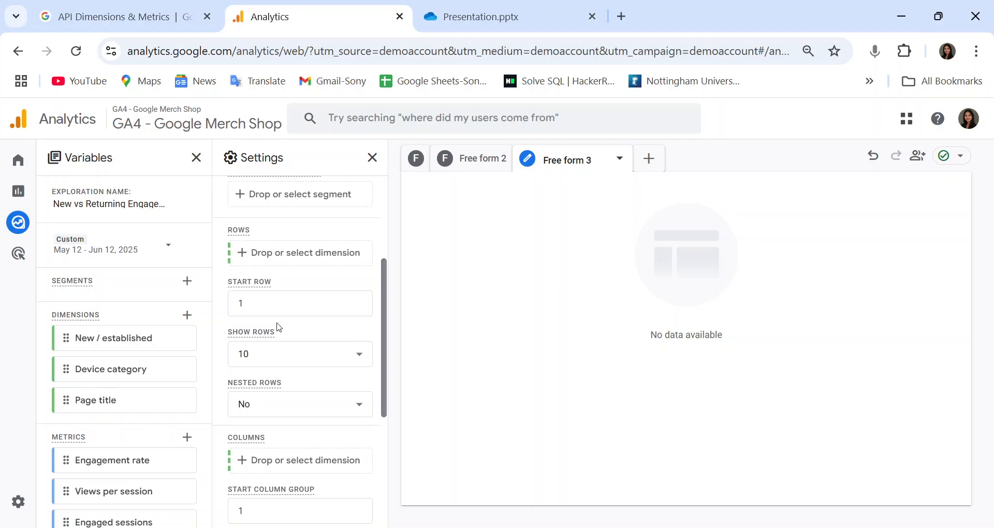
click(185, 288)
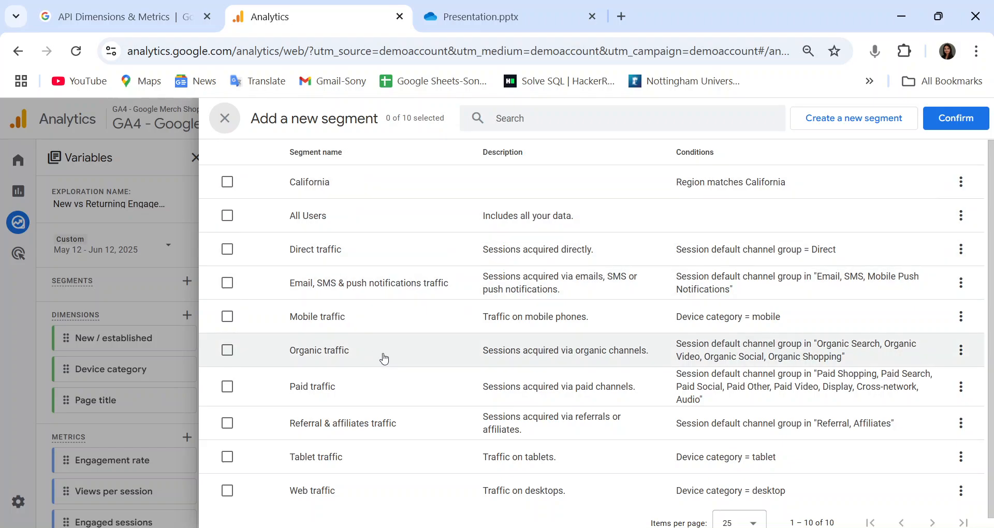
click(833, 115)
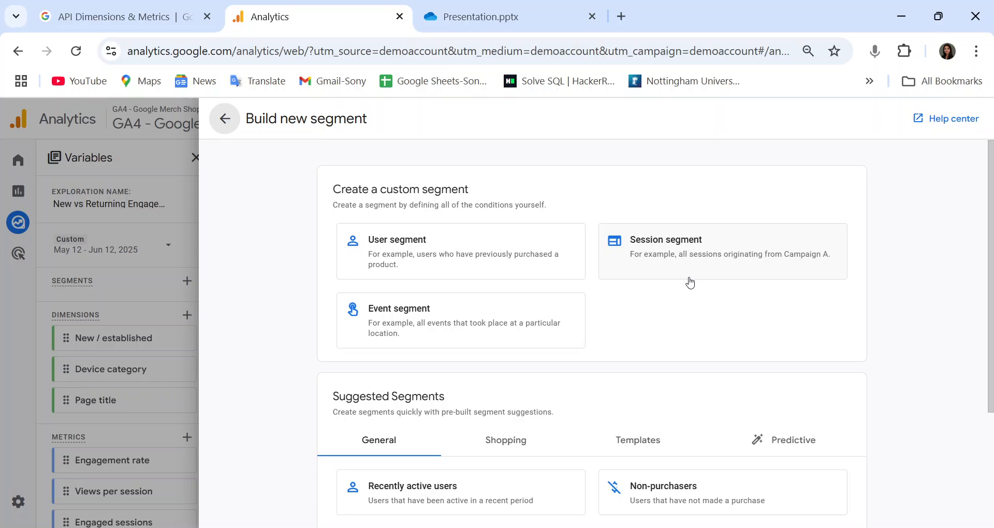
Examine the custom segment types and the suggested General, Shopping, Templates and Predictive segments
scroll(610, 316, down, 1)
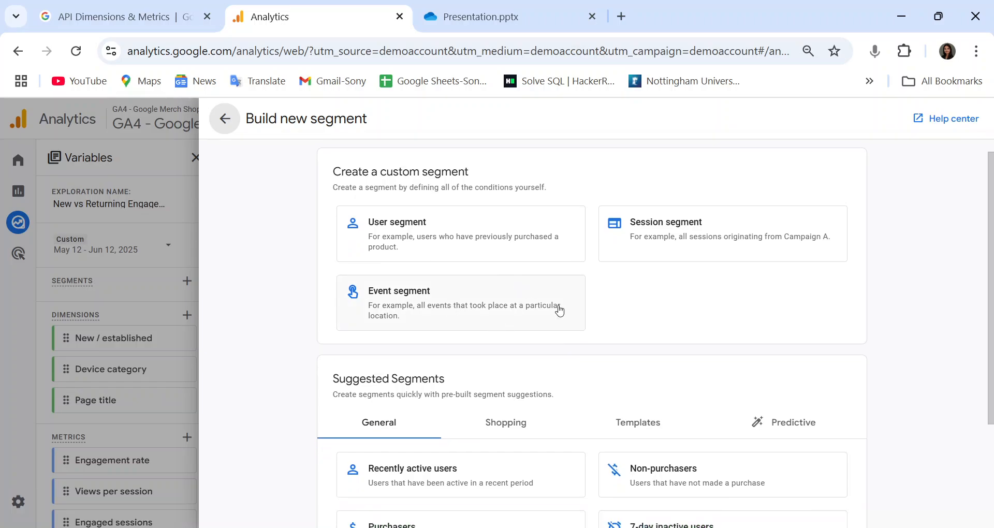
scroll(558, 310, down, 1)
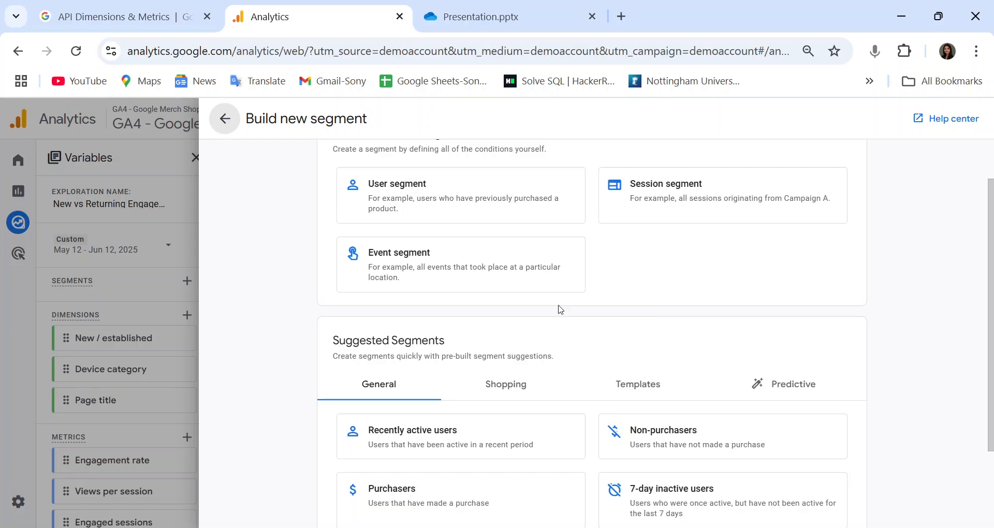
scroll(573, 290, down, 2)
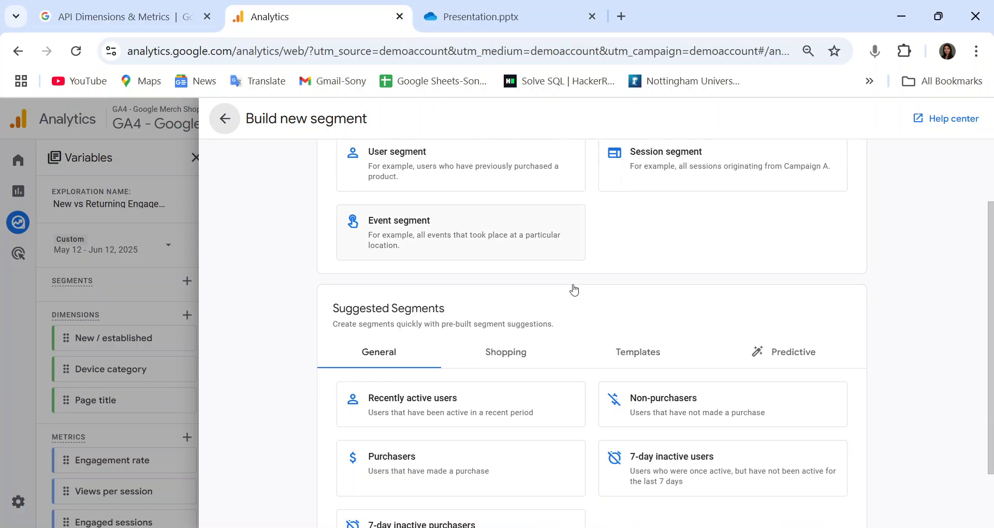
scroll(575, 289, up, 2)
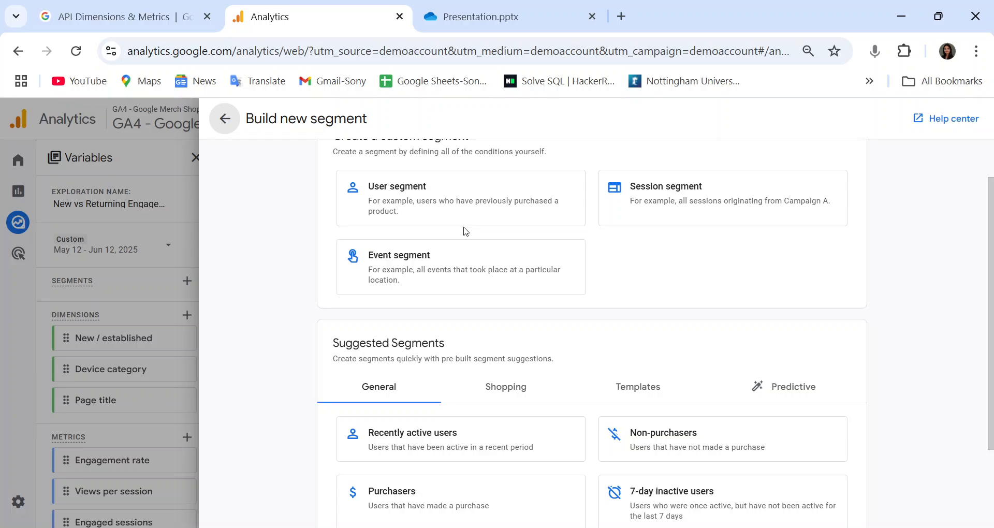
scroll(466, 244, down, 1)
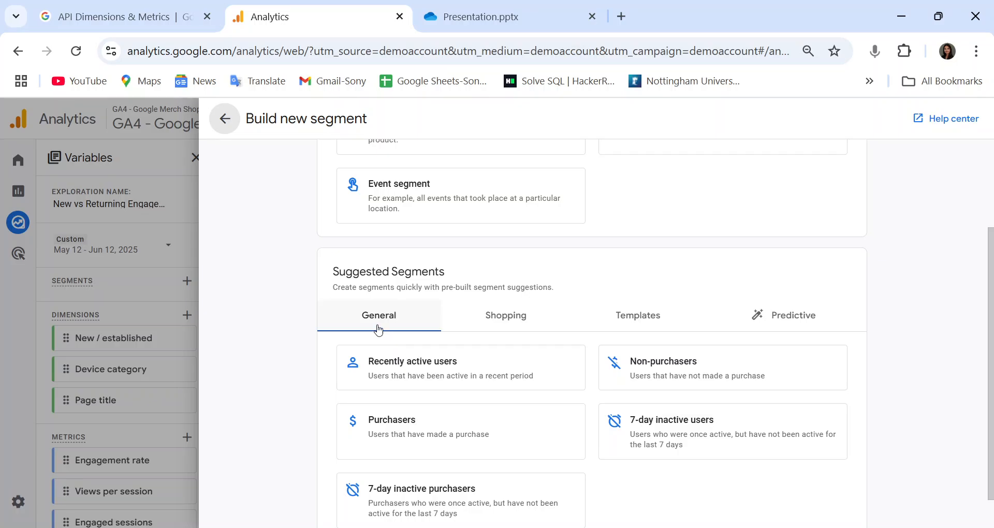
scroll(406, 348, down, 1)
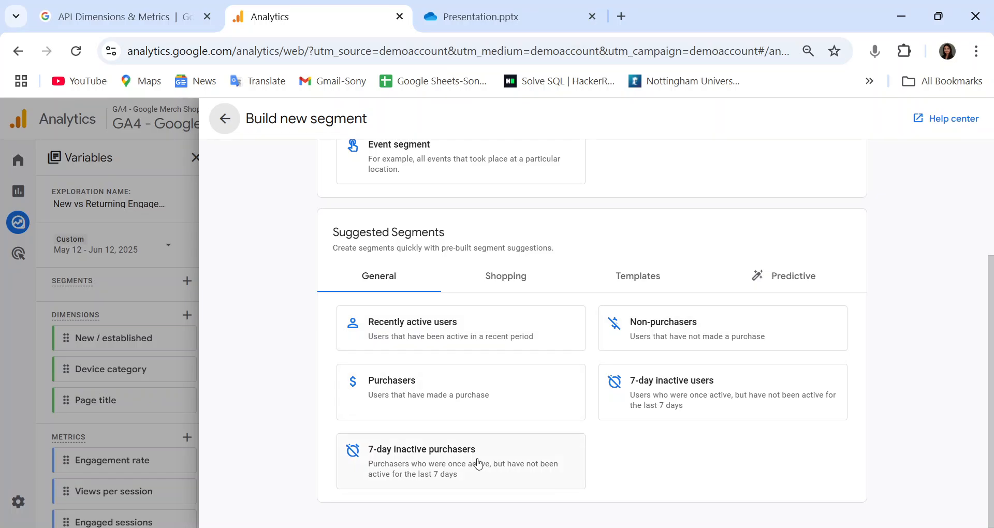
click(506, 279)
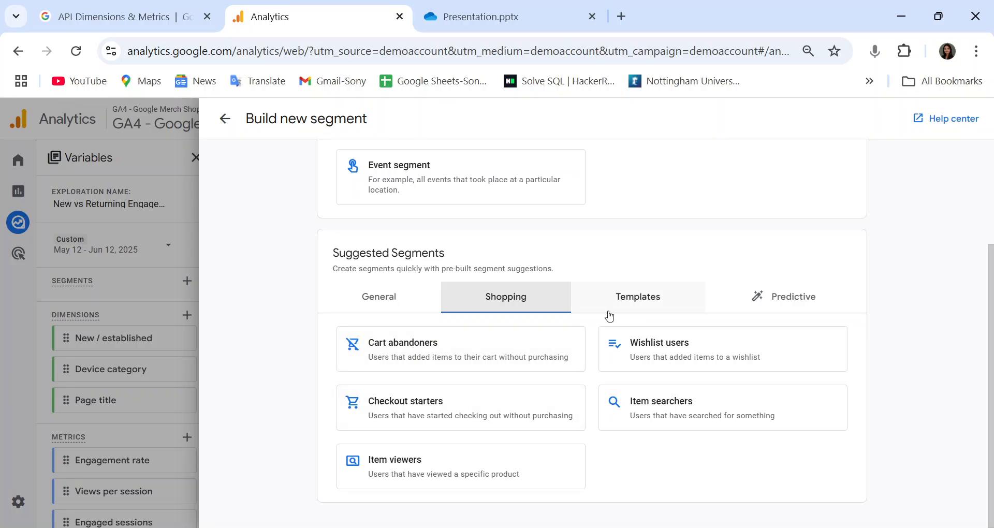
click(650, 290)
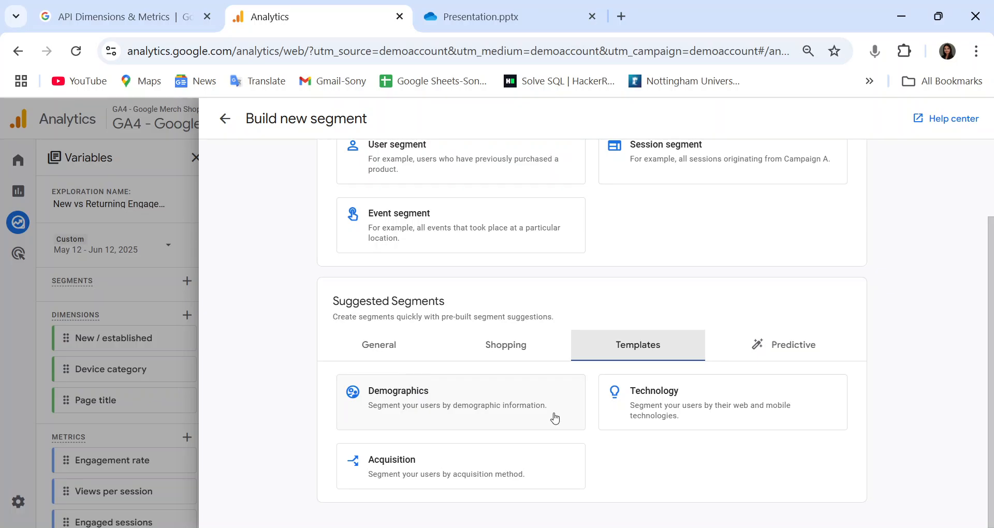
click(796, 355)
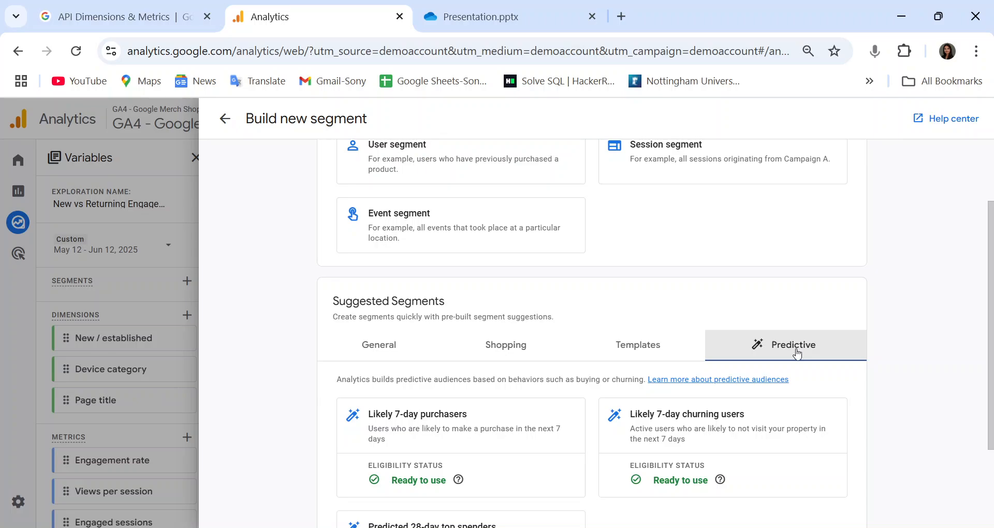
scroll(797, 355, down, 3)
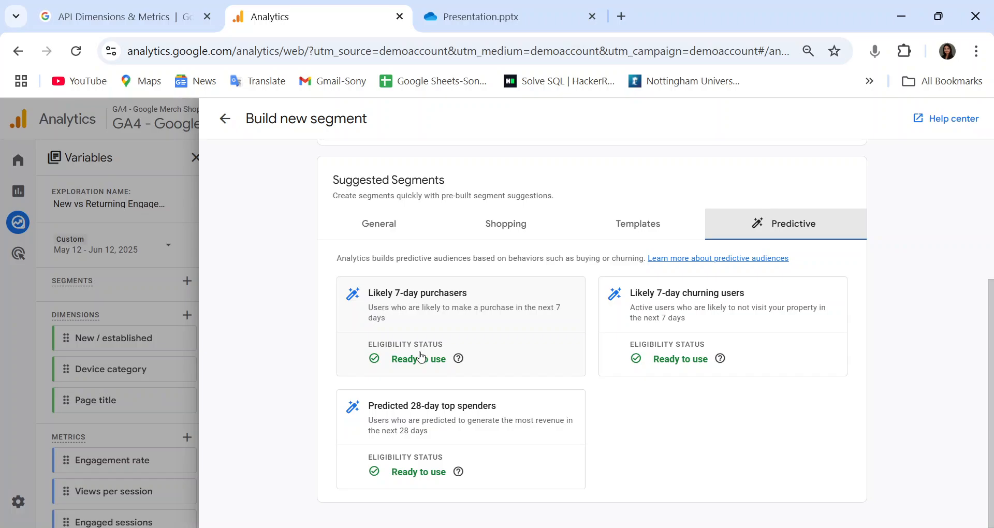
Review the custom segment options once more and start a custom user segment
scroll(491, 332, up, 4)
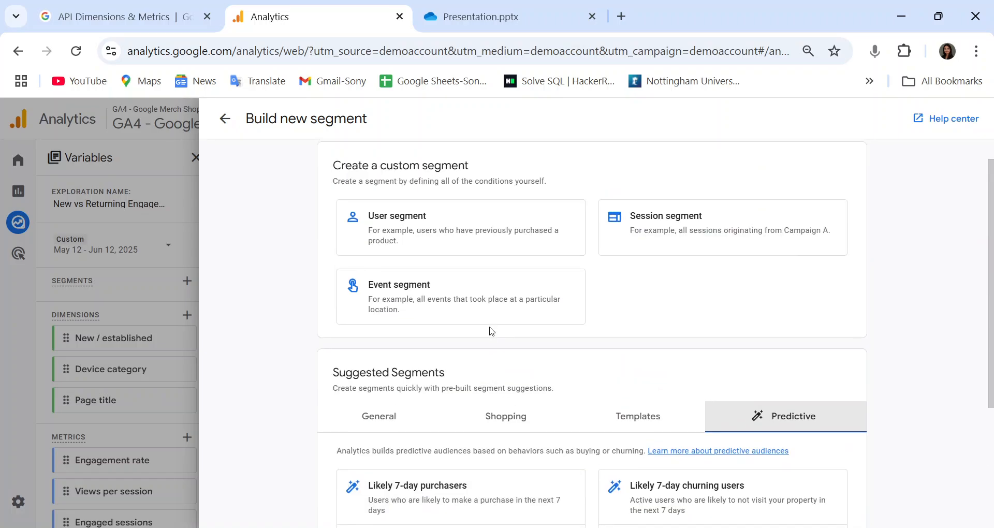
scroll(491, 331, up, 1)
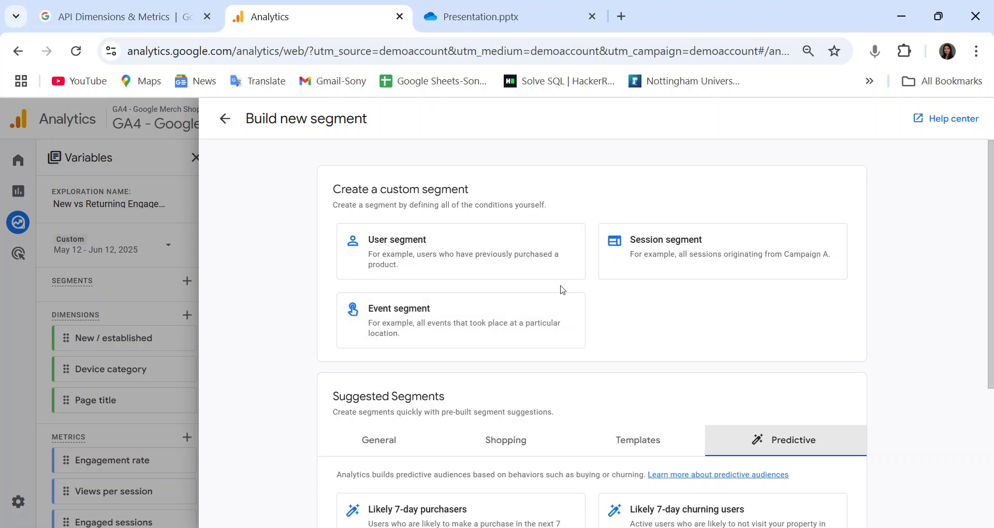
scroll(594, 339, down, 4)
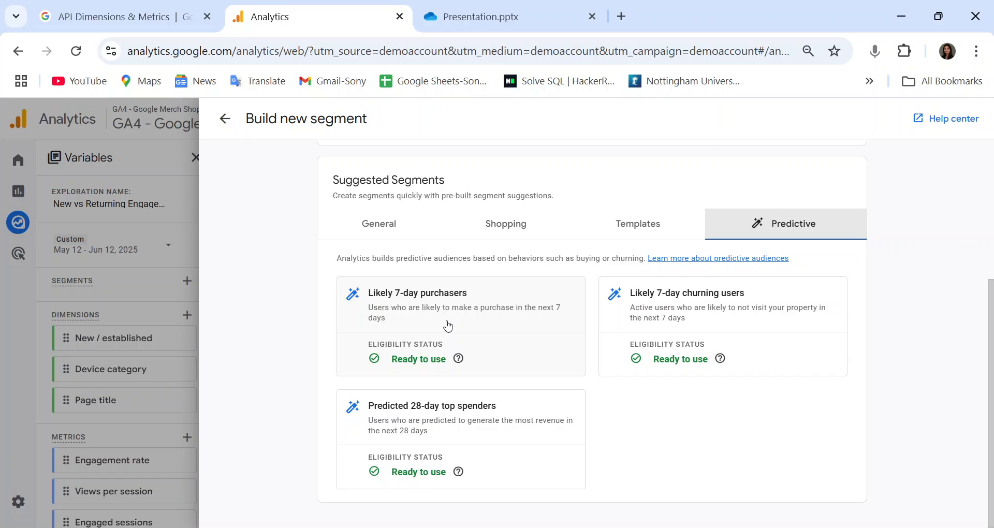
scroll(446, 325, up, 4)
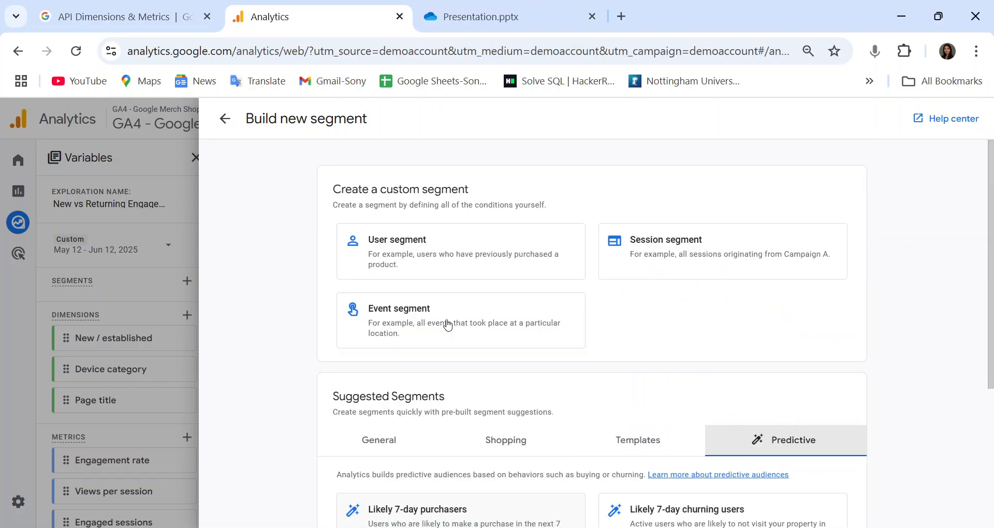
click(399, 241)
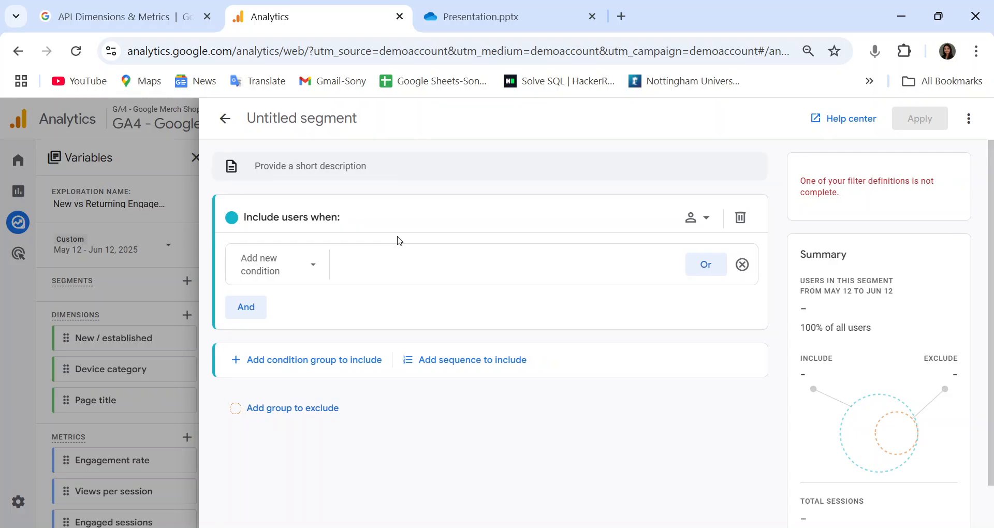
Search the segment's condition list for "new" and choose the user-scoped New / returning dimension
click(304, 262)
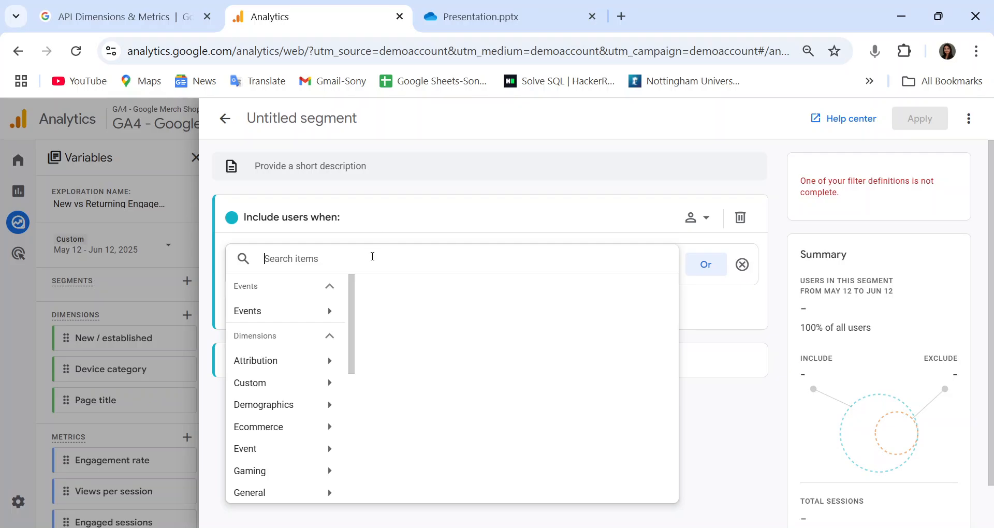
text(new/est)
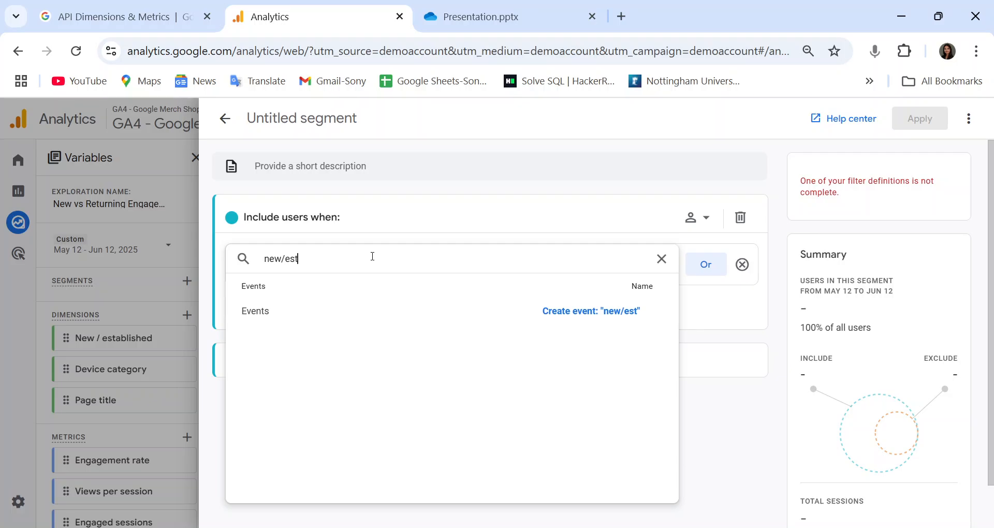
key(BackSpace)
text(t)
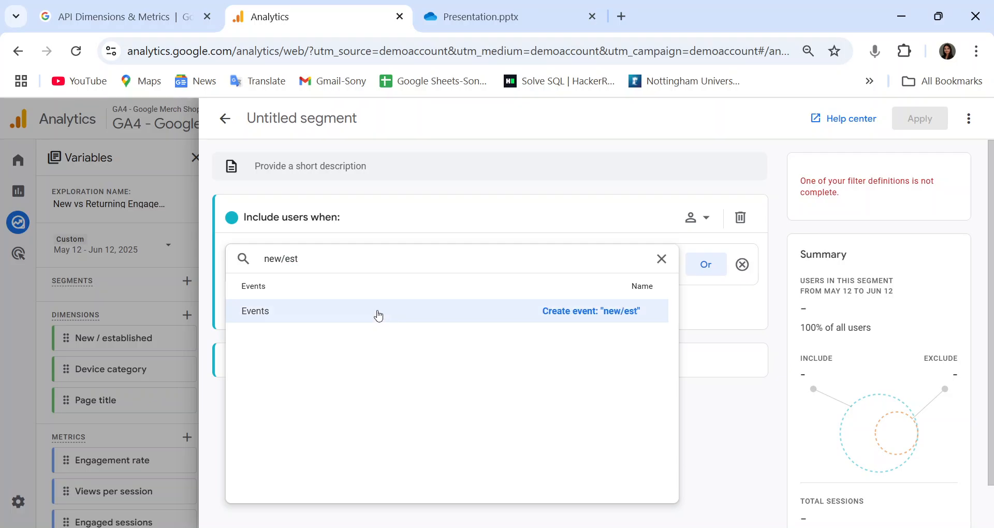
key(BackSpace)
key(BackSpace)
key(BackSpace)
key(BackSpace)
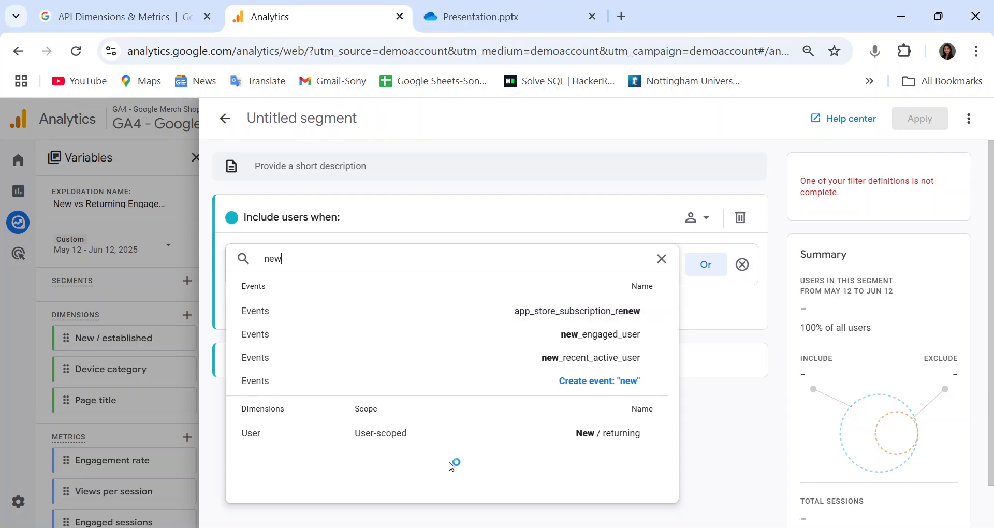
click(475, 433)
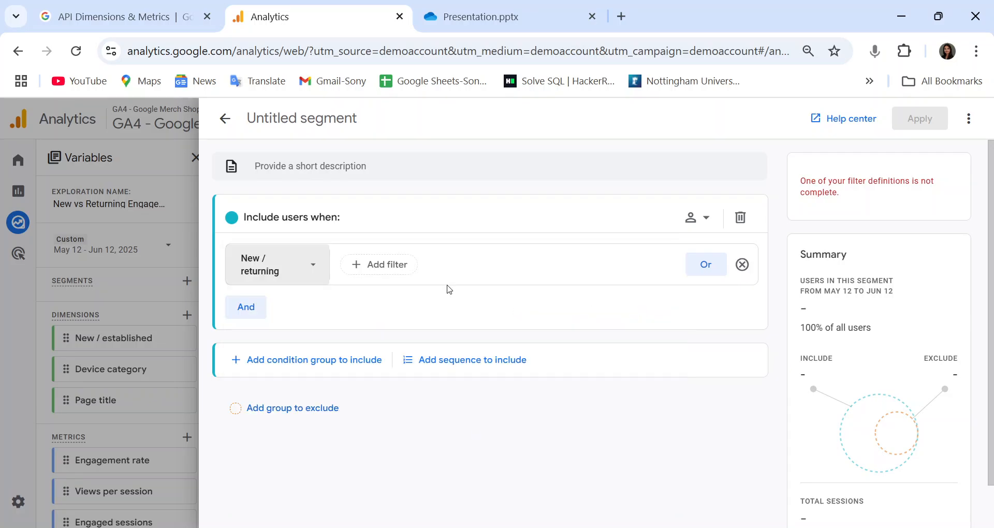
Filter the New / returning condition to exactly match "returning" at any point in time
click(390, 266)
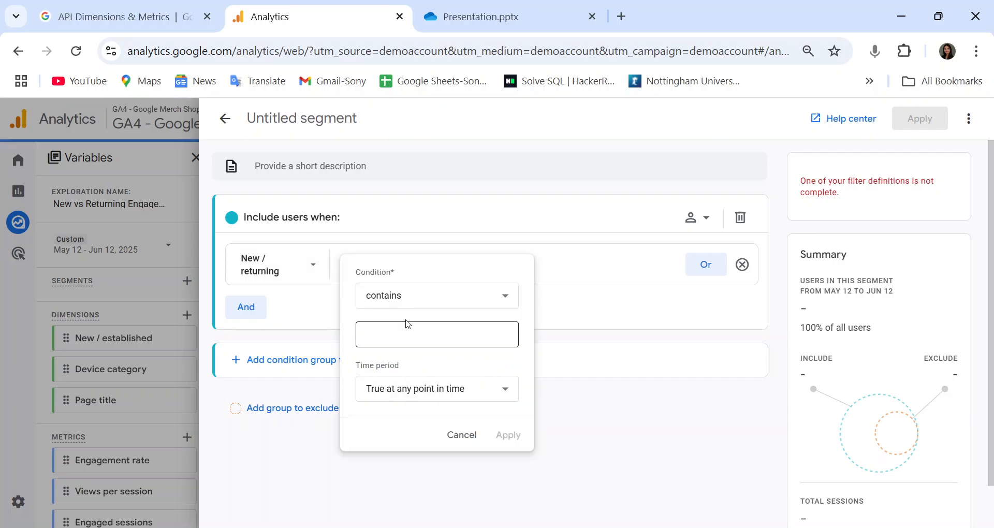
click(415, 305)
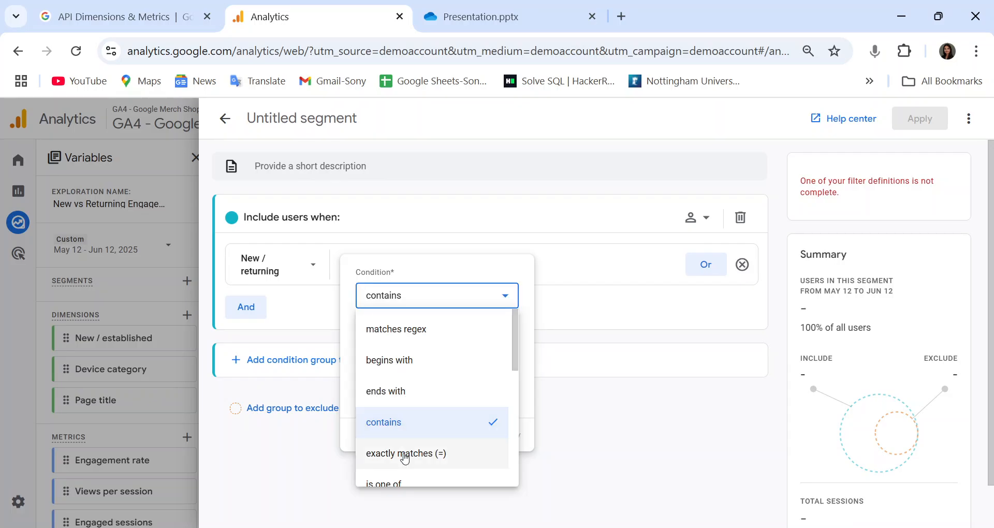
click(413, 451)
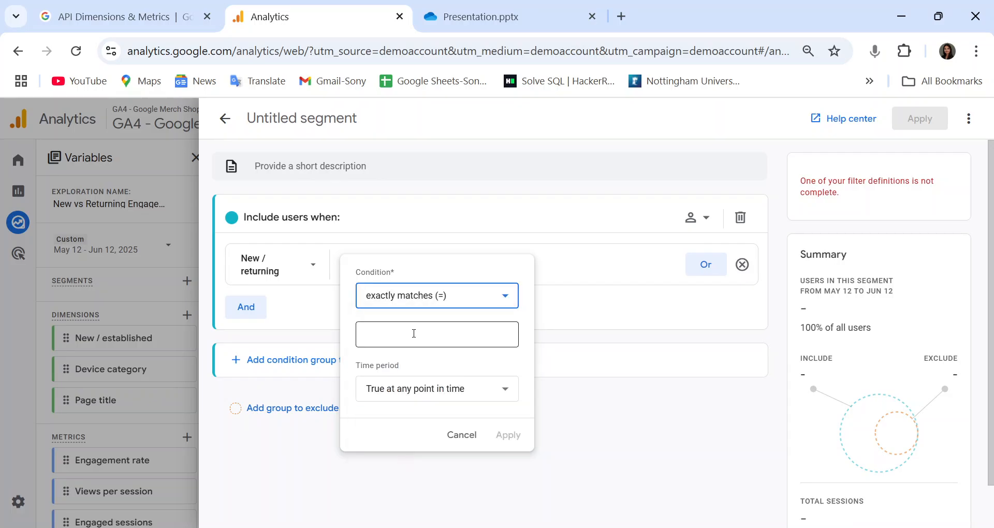
click(415, 334)
text(retu)
key(BackSpace)
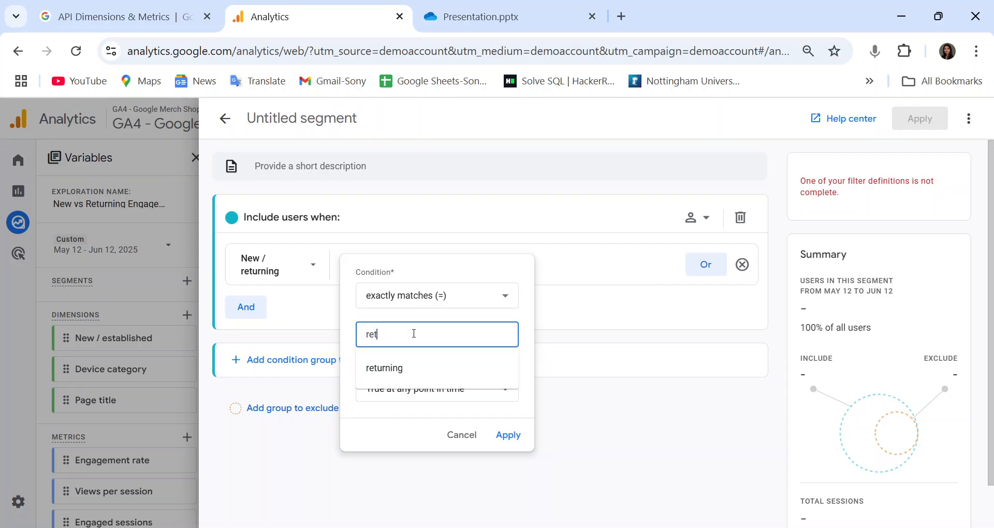
click(409, 369)
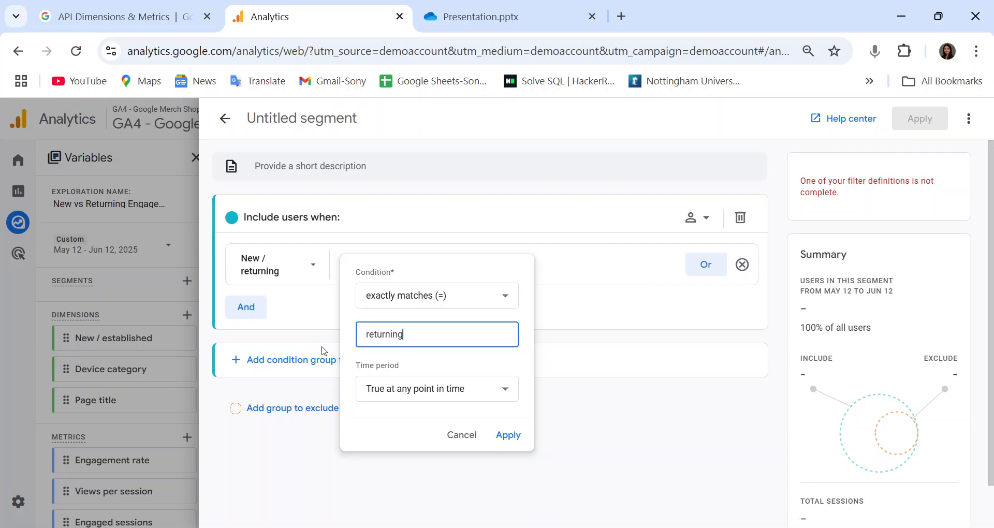
click(511, 436)
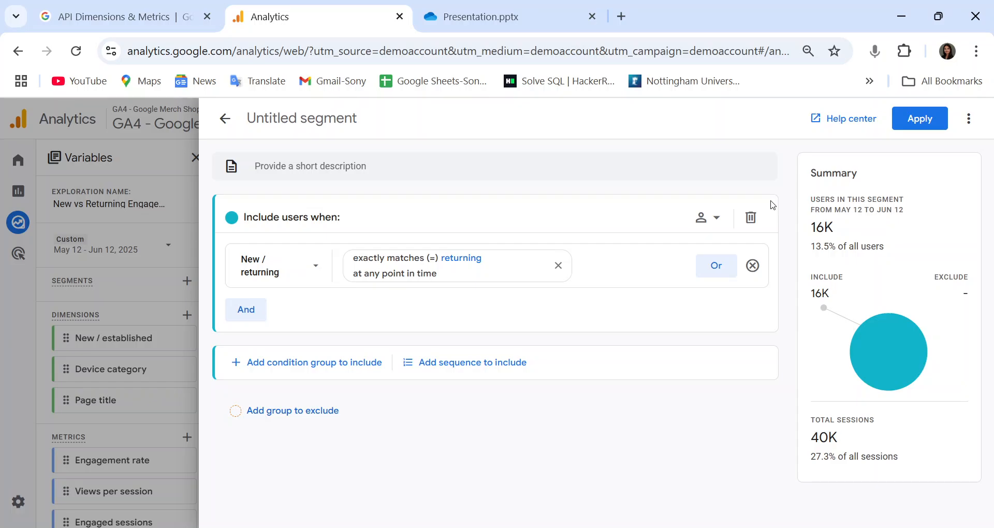
Name the segment "Returning (Segment)" and apply it to the exploration
click(350, 118)
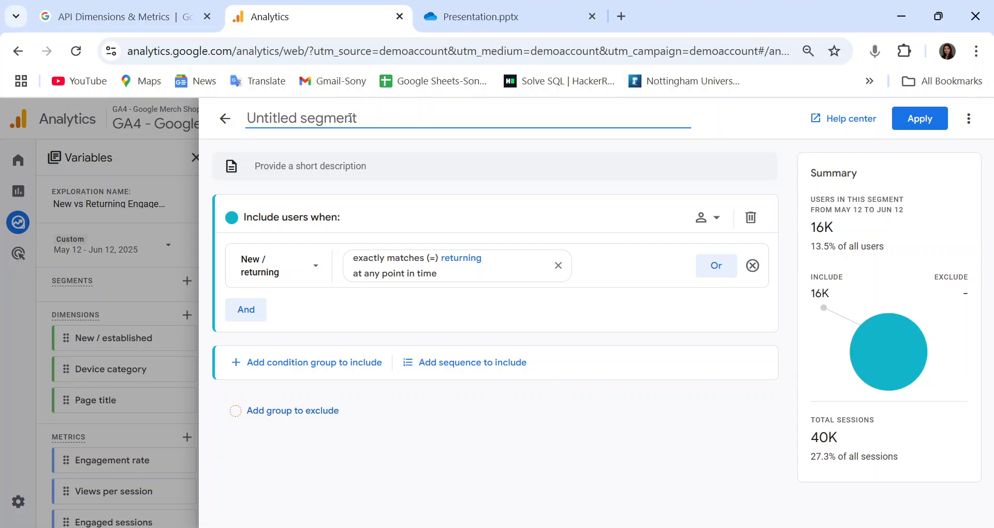
text(Returning )
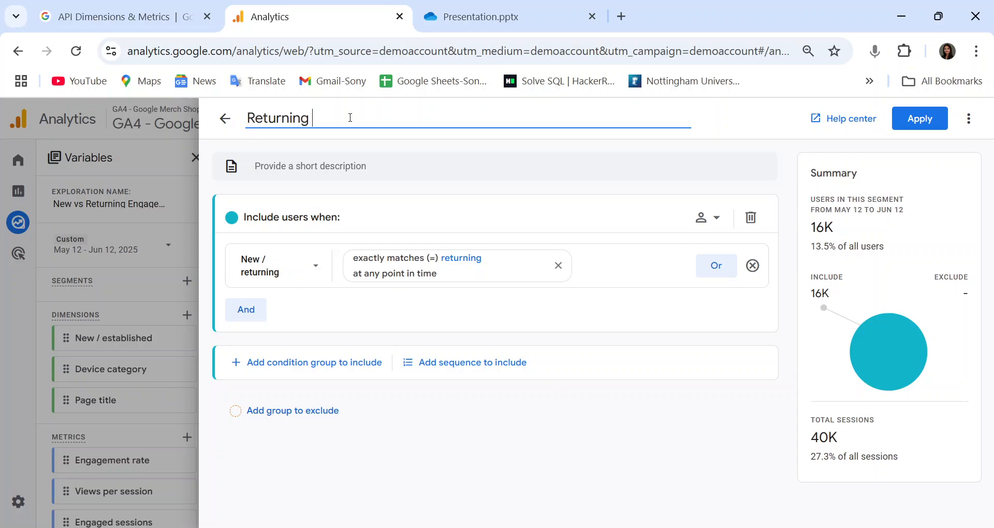
text(Segment)
click(310, 119)
text(()
key(End)
text())
click(918, 113)
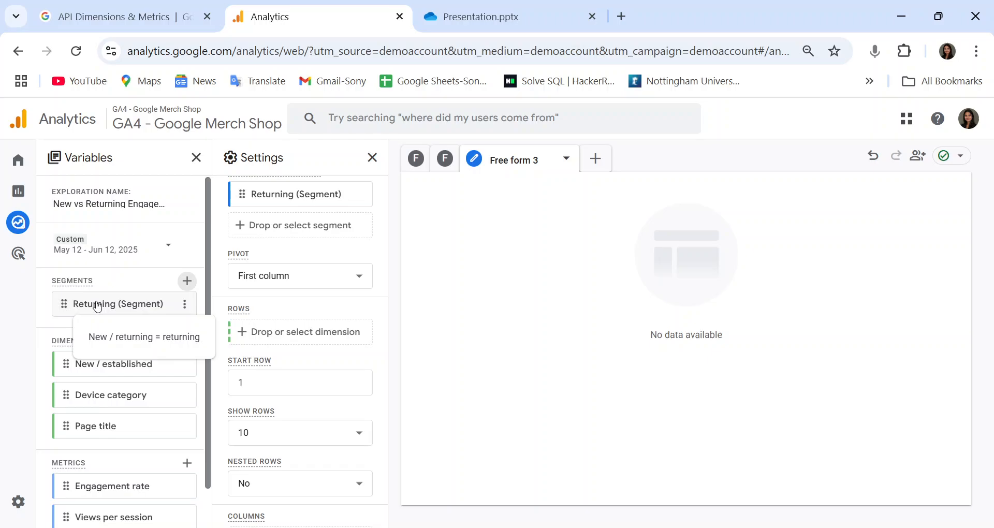
Build the third tab's table with Page title as rows and Views per session and Engaged sessions as values
scroll(311, 293, up, 3)
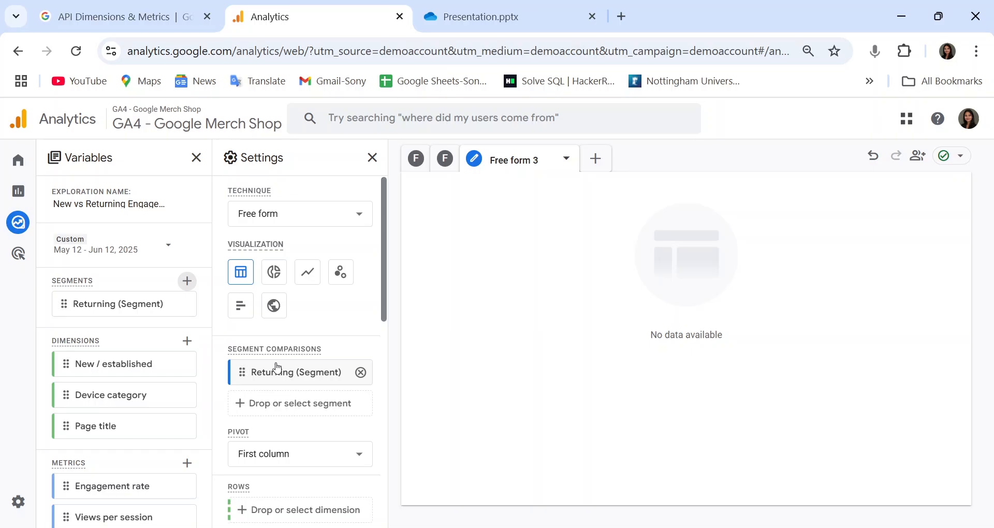
drag(277, 369, 344, 390)
scroll(311, 378, down, 1)
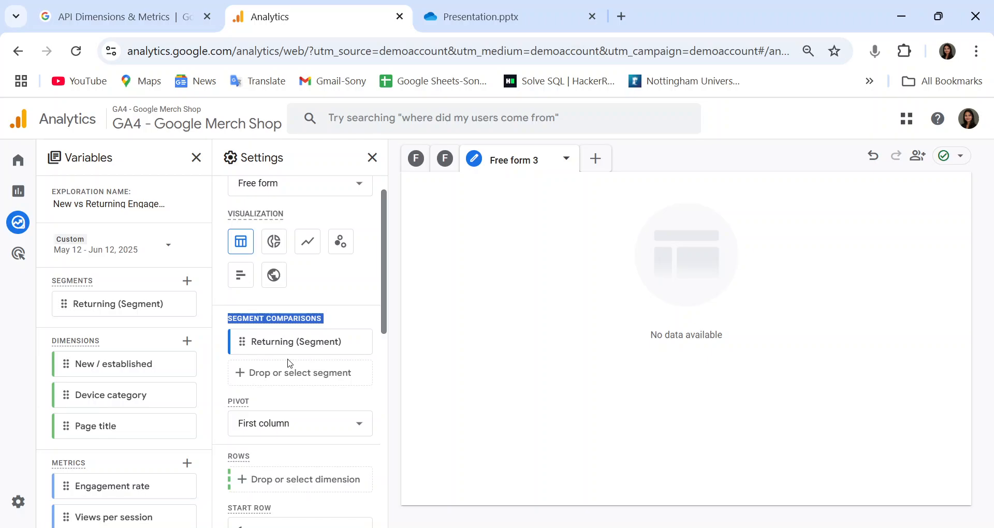
scroll(96, 383, down, 1)
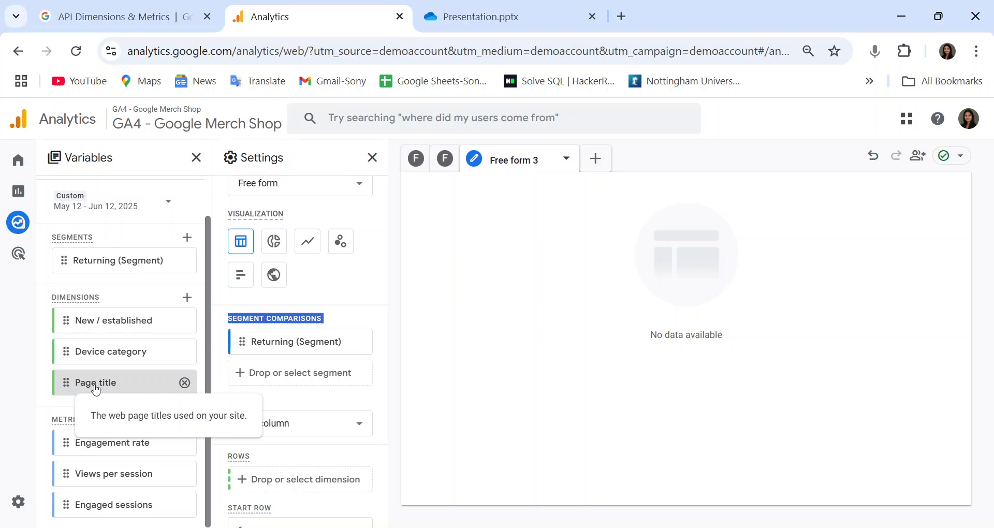
double_click(96, 389)
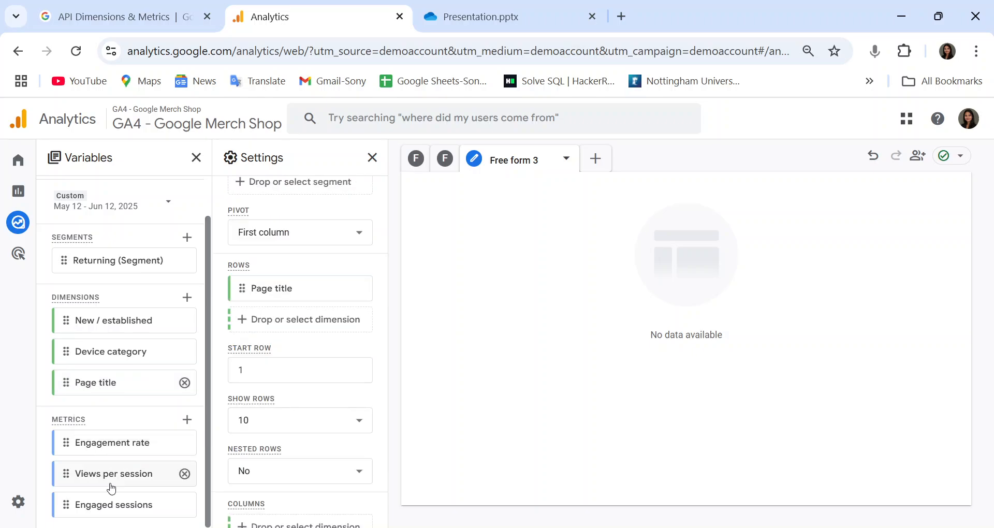
click(111, 474)
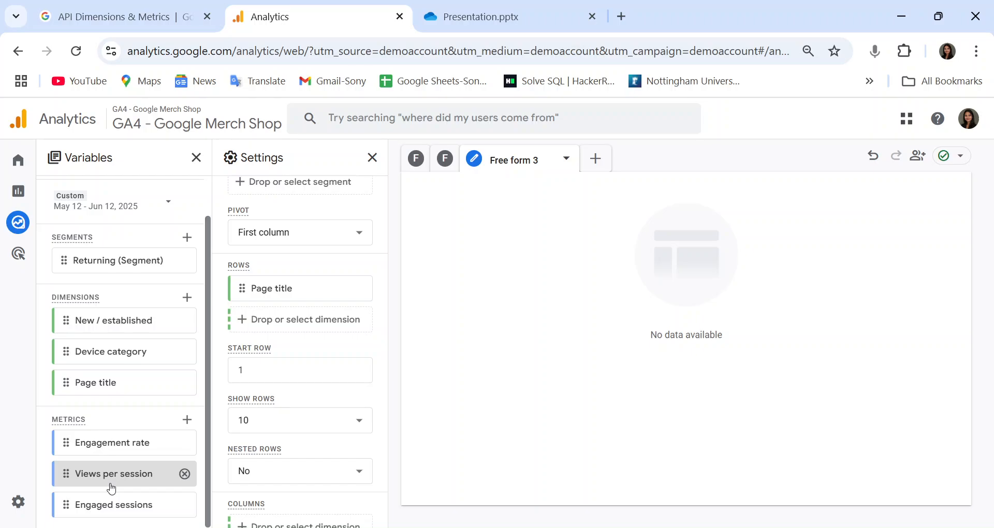
double_click(111, 487)
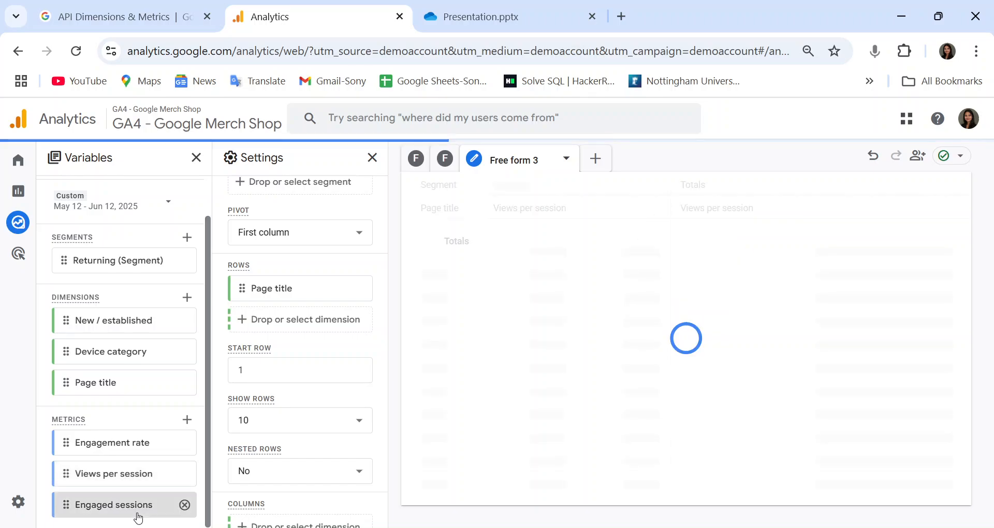
double_click(138, 517)
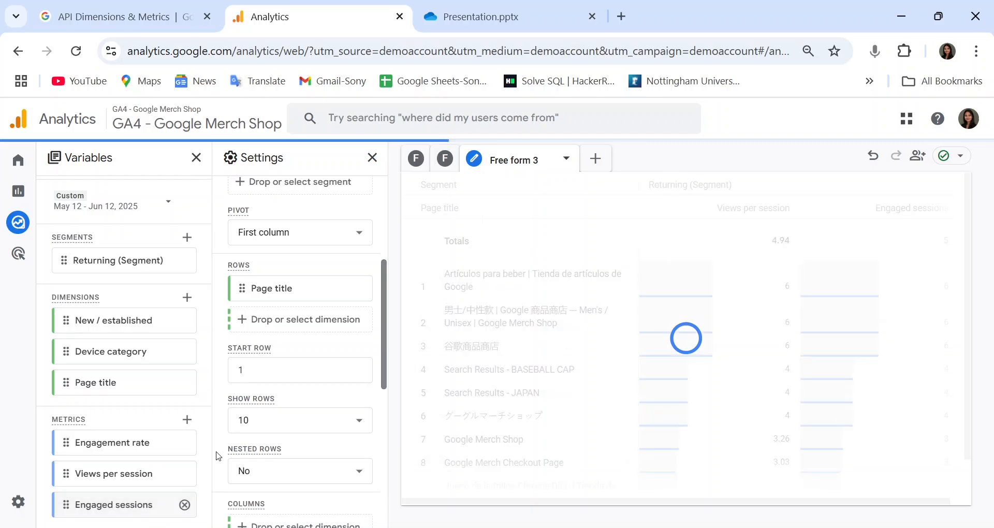
Examine the returning segment's page title table, and revisit the device category table and the engagement rate bar chart
scroll(218, 456, down, 6)
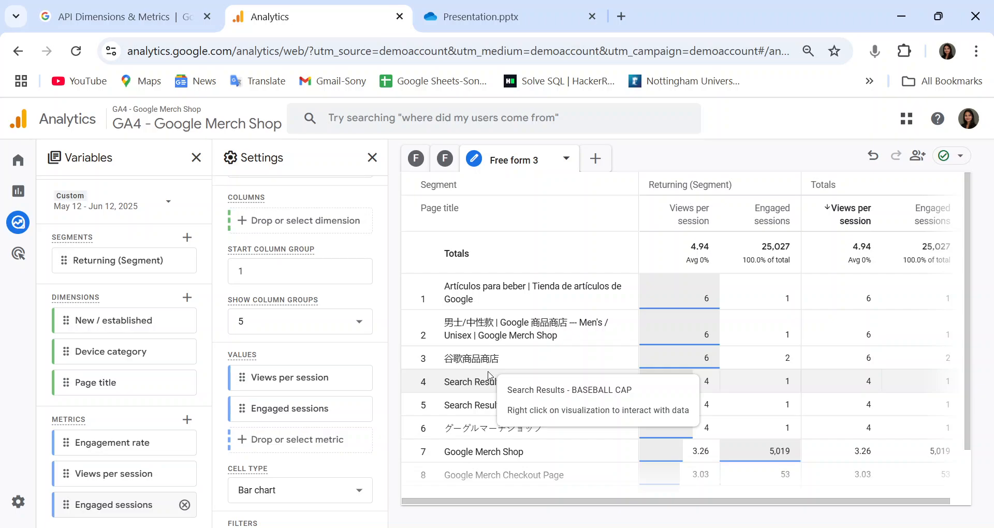
scroll(450, 448, down, 1)
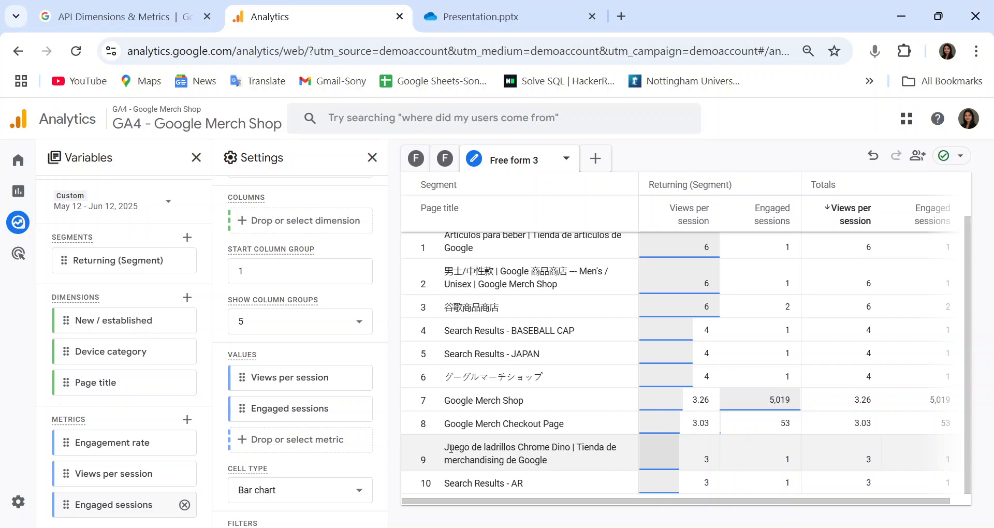
scroll(450, 448, up, 1)
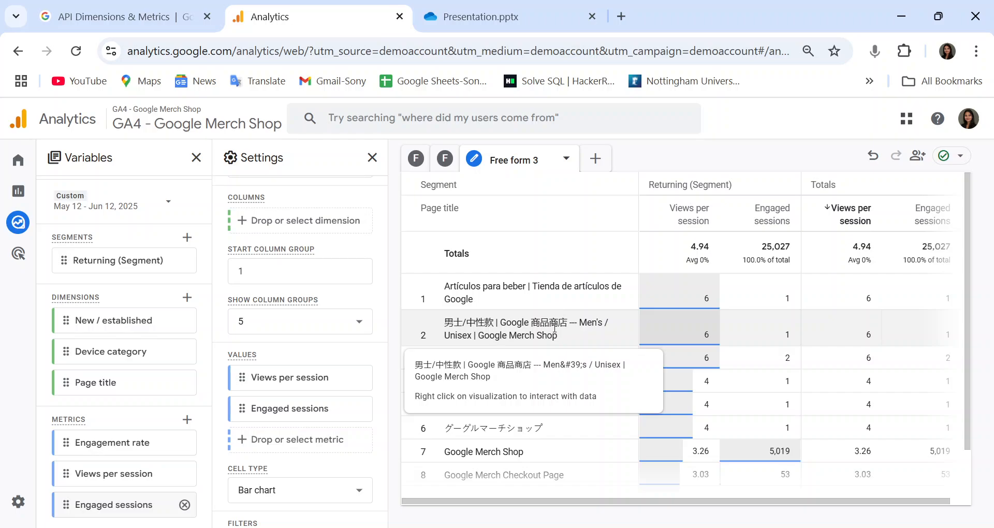
scroll(554, 327, down, 1)
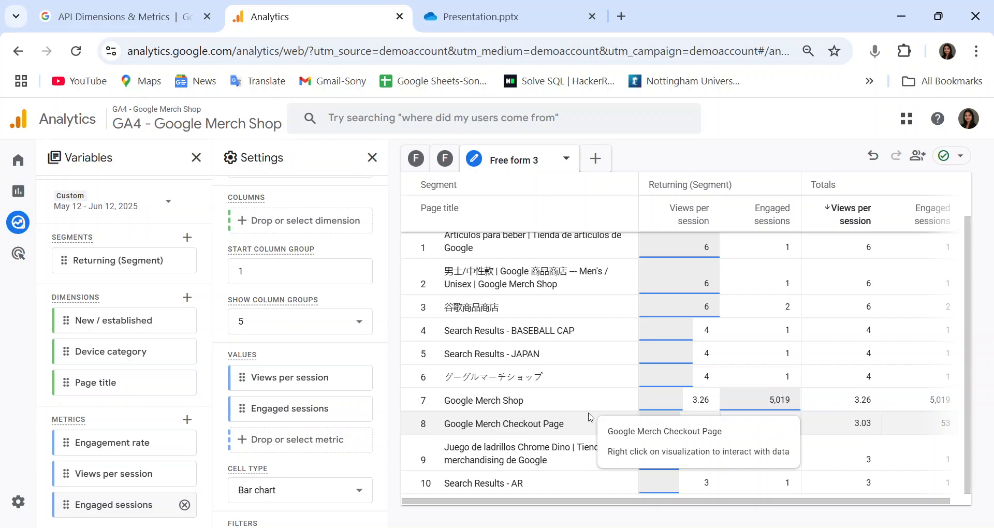
click(417, 160)
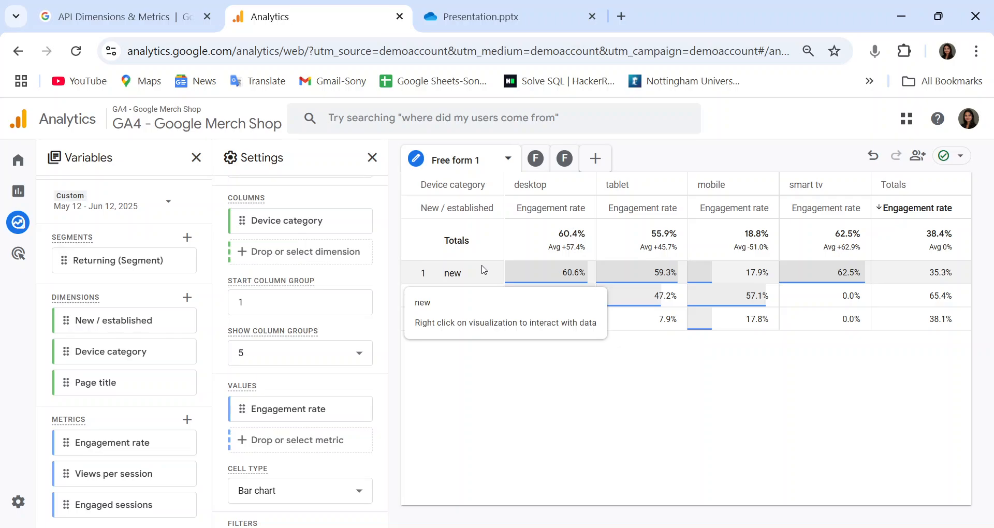
click(532, 167)
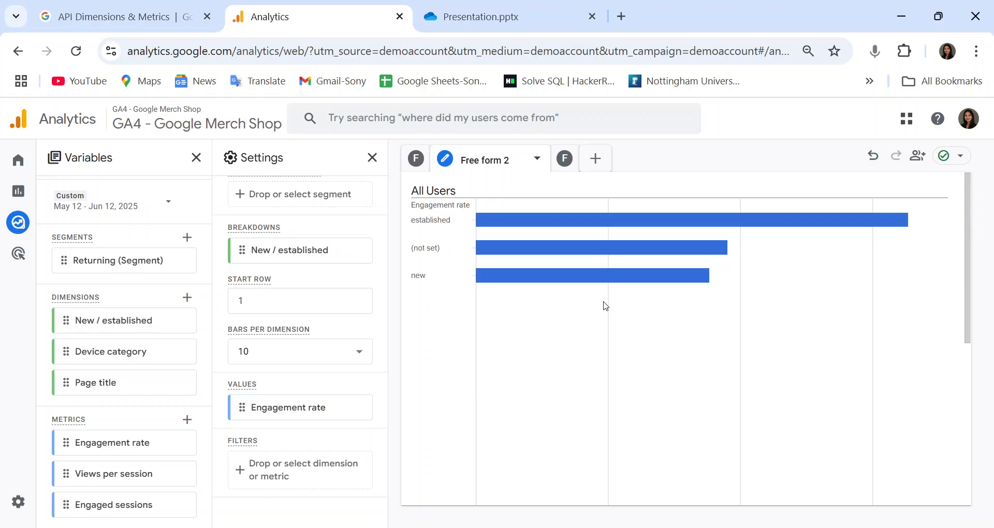
Look at the API Dimensions & Metrics documentation page and return to the Analytics exploration
key(ctrl+shift+Tab)
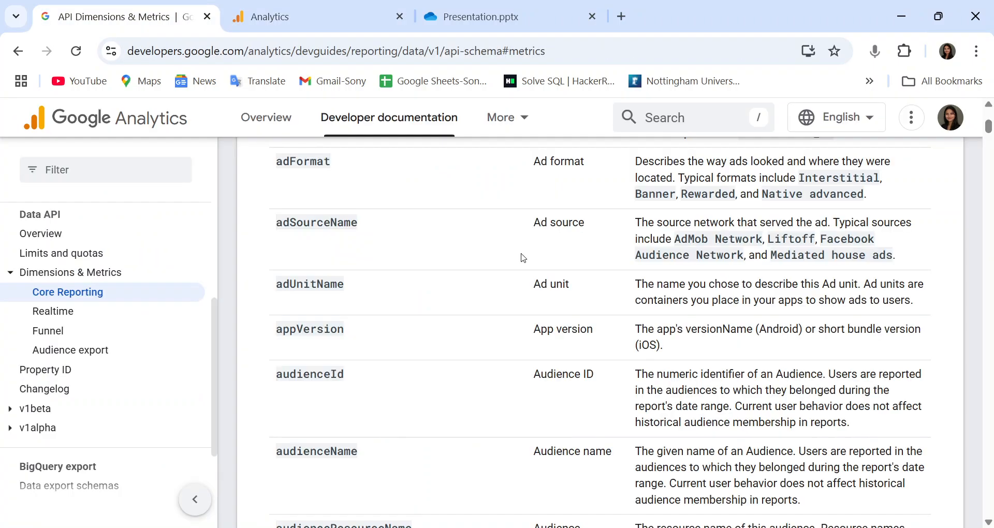
scroll(523, 257, up, 5)
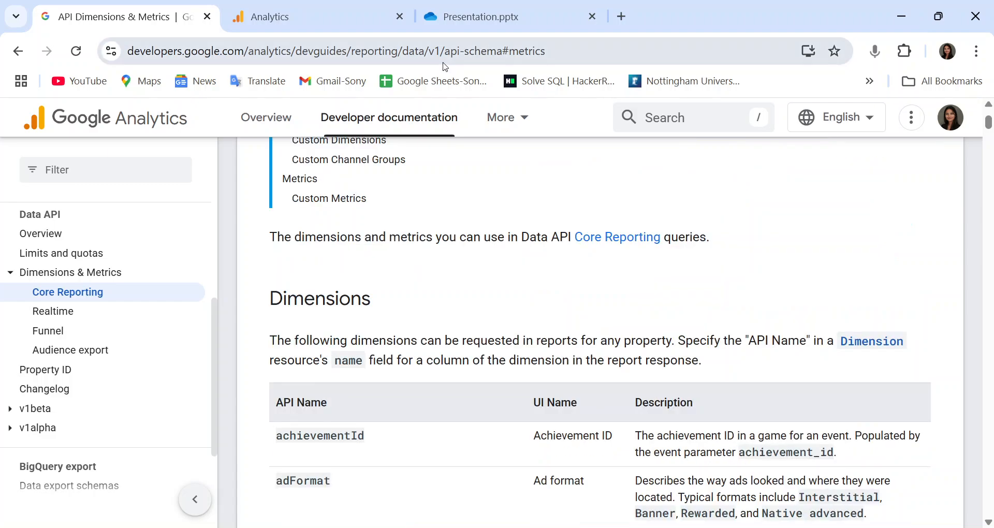
click(328, 16)
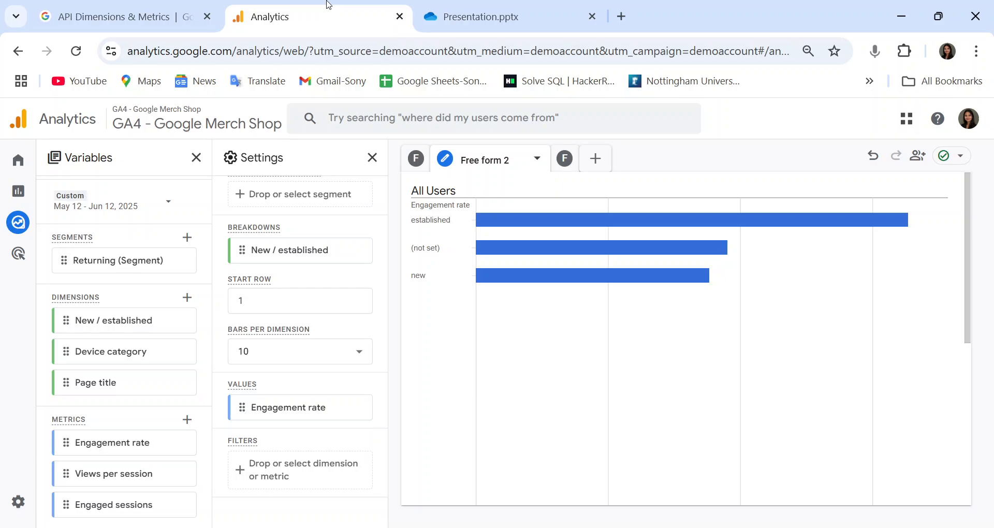